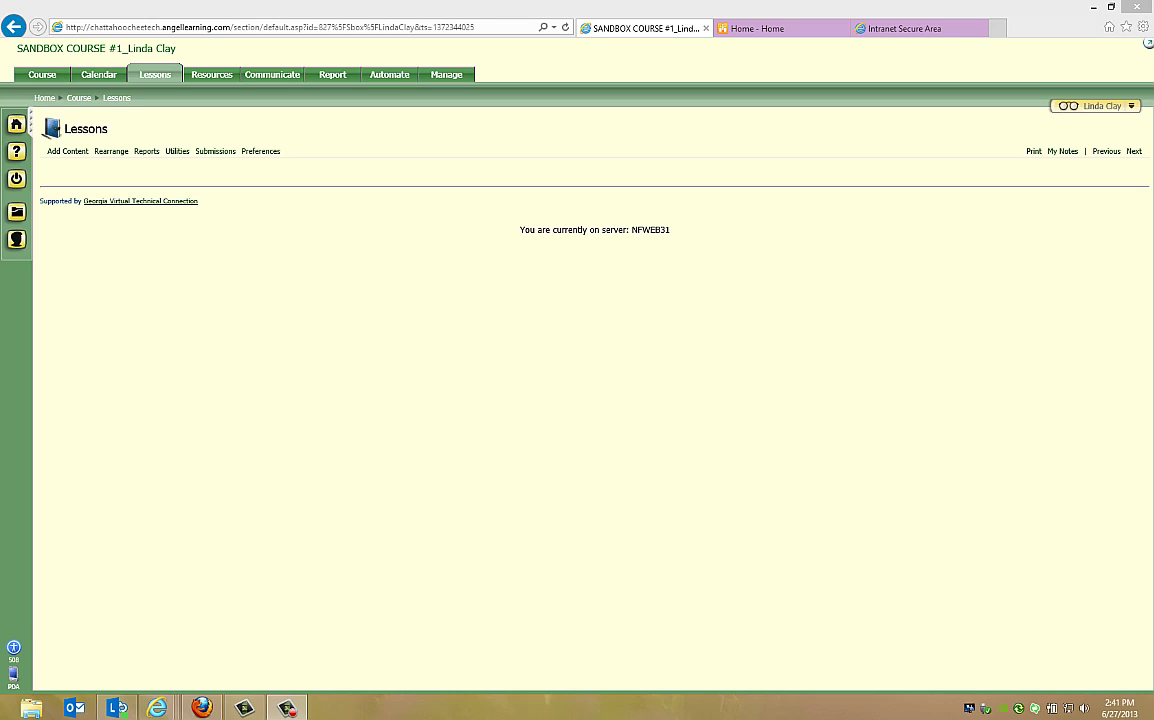
# - Create a new assessment in the course lessons and title it "Test #1"
pyautogui.click(63, 152)
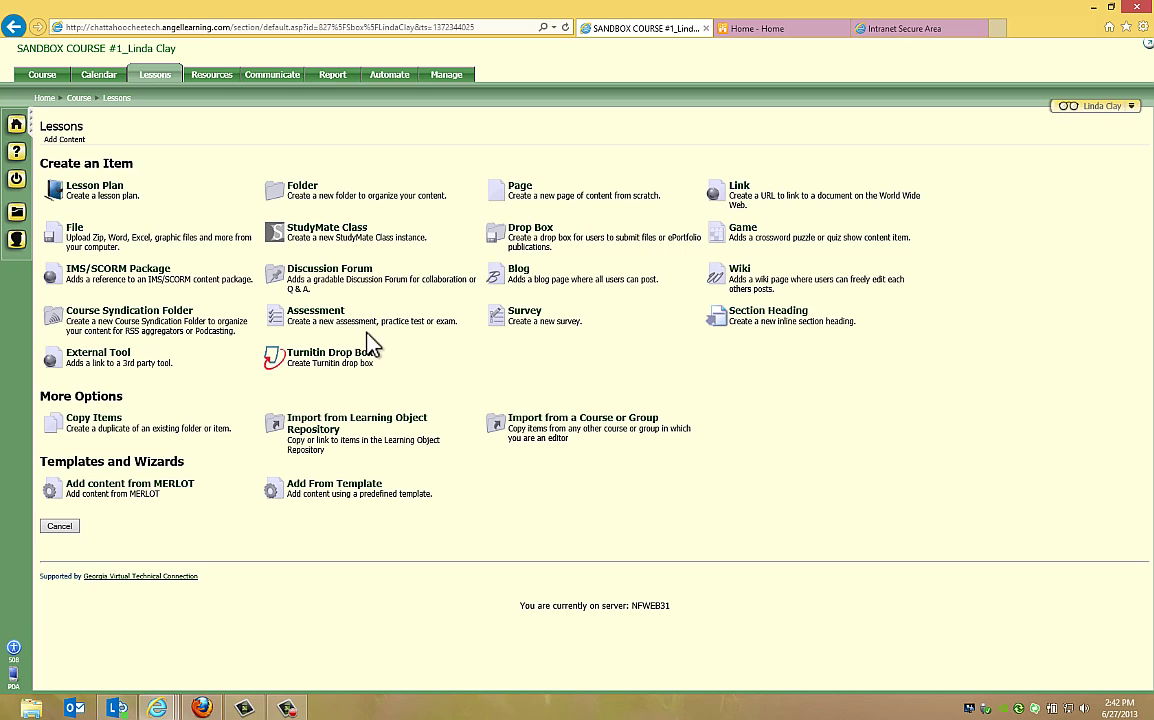
pyautogui.click(328, 311)
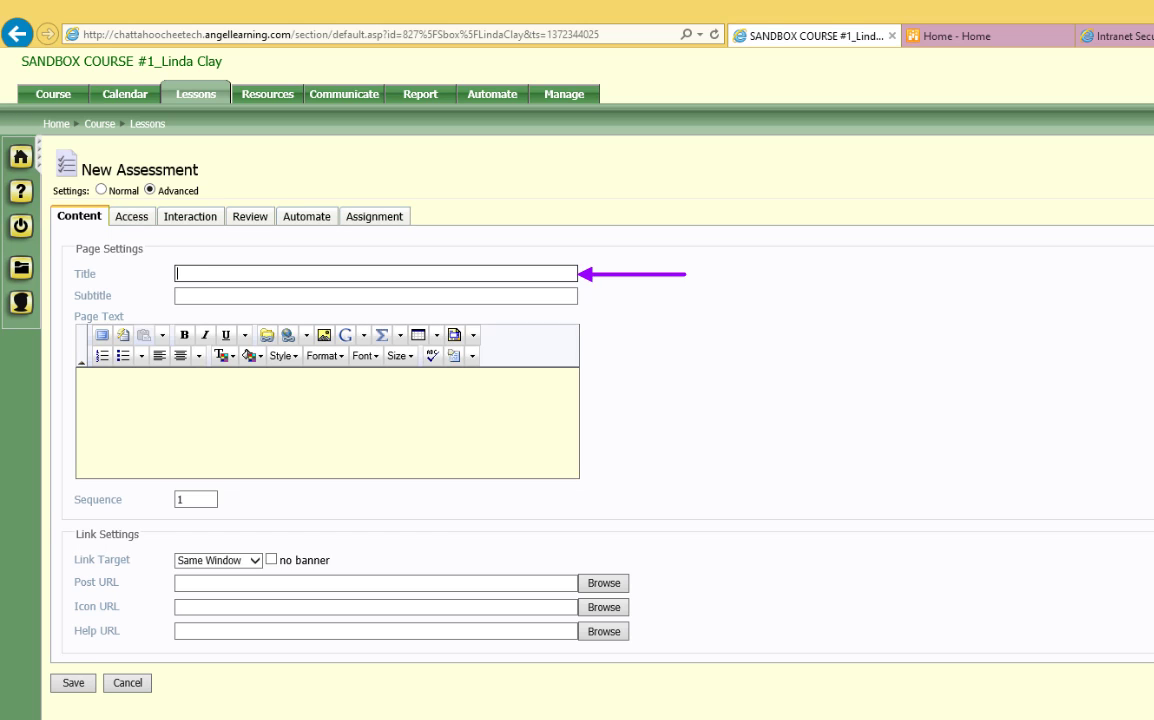
pyautogui.write('Test #1')
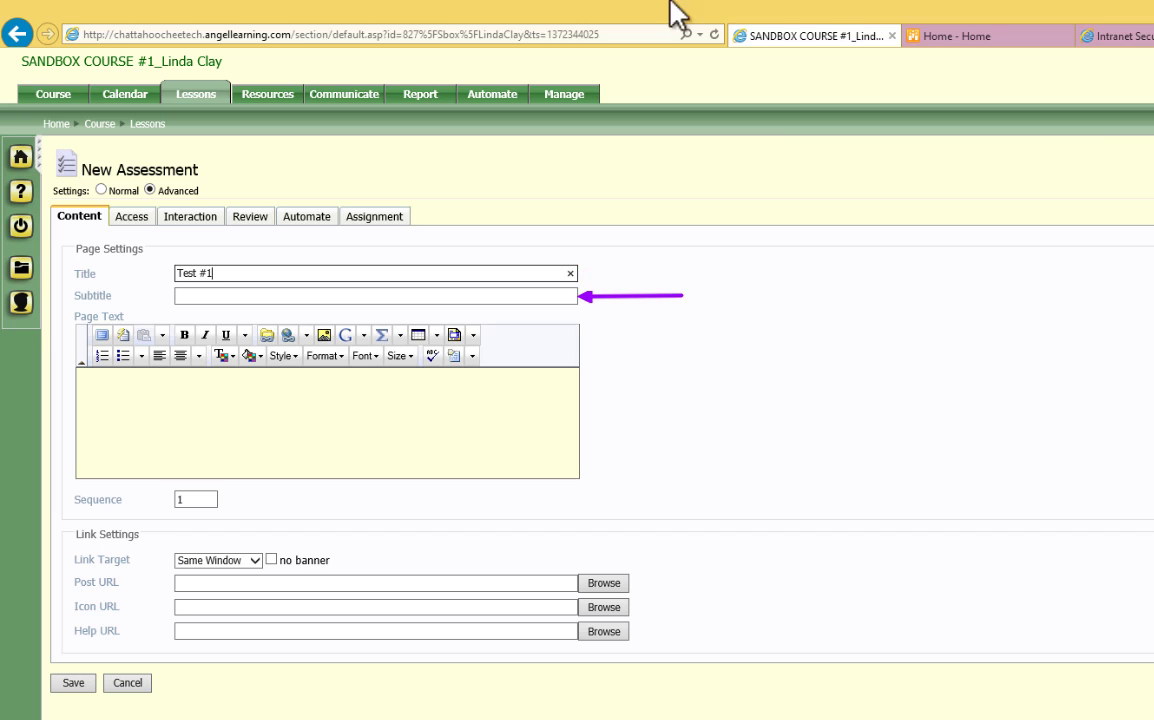
# - Add the subtitle "Deadline: Wednesday, July 12" and four numbered page-text instructions covering question types, the 20-minute limit, one-at-a-time display and no returning
pyautogui.click(272, 295)
pyautogui.write('Deadline: Wednesday, July 12')
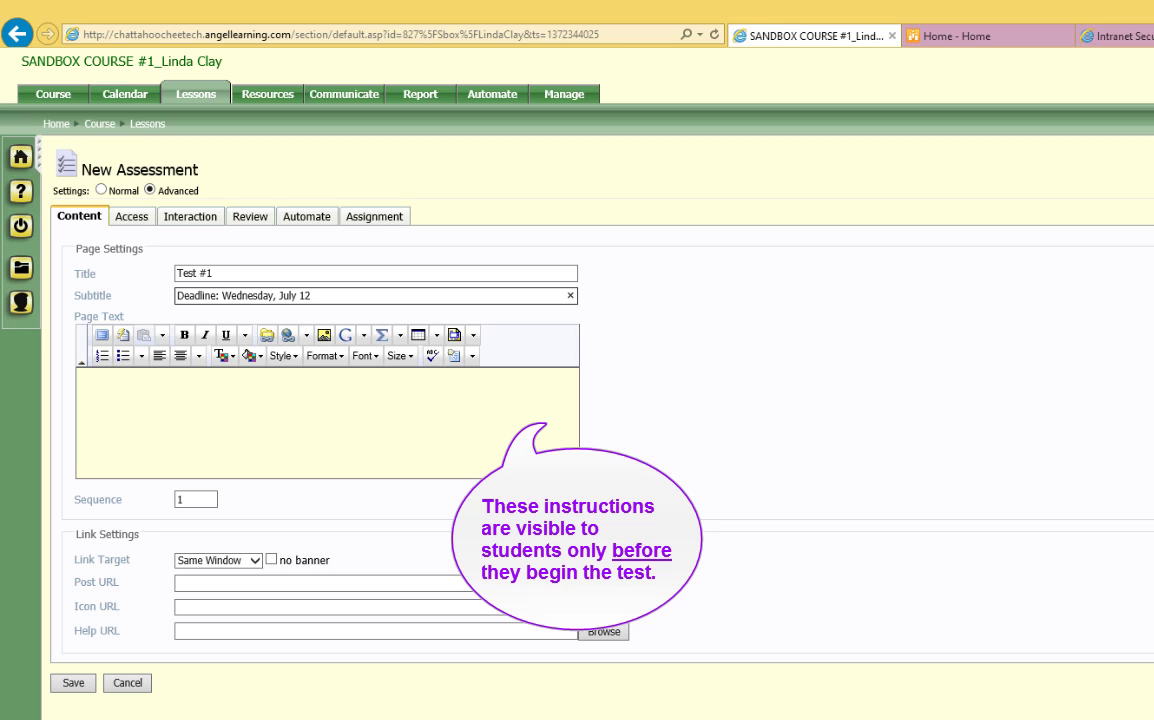
pyautogui.click(86, 379)
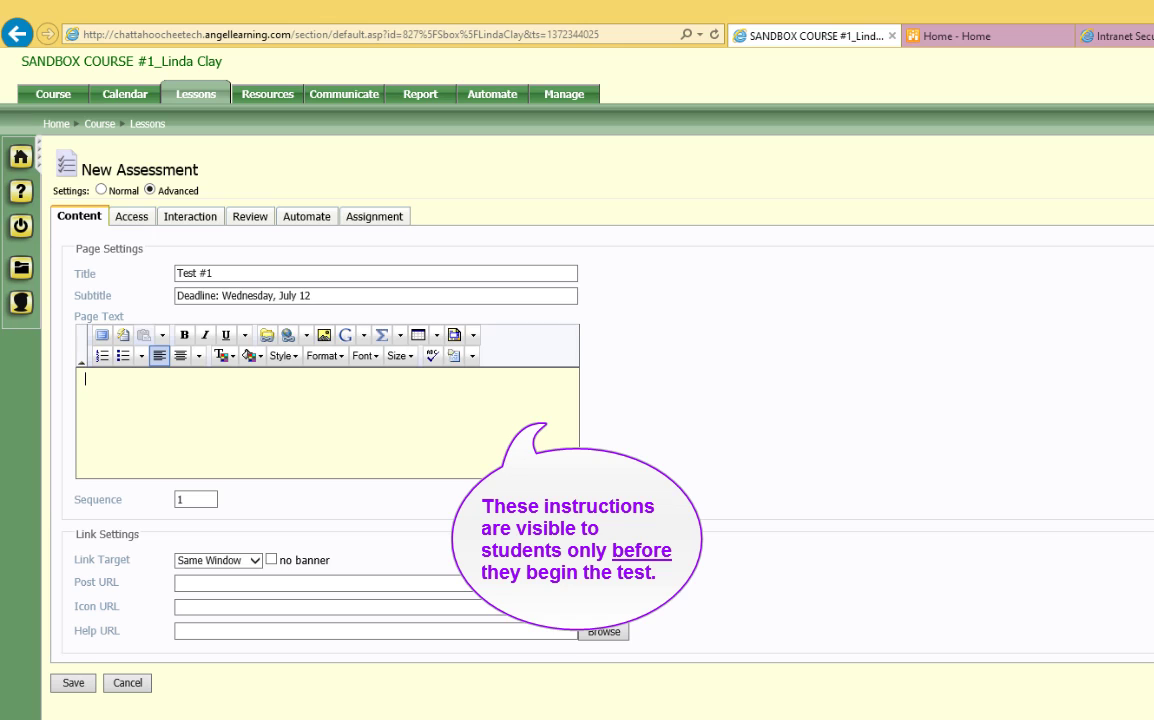
pyautogui.write('1. This test has 20 true-false, multiple-choice, and short-answer questions.')
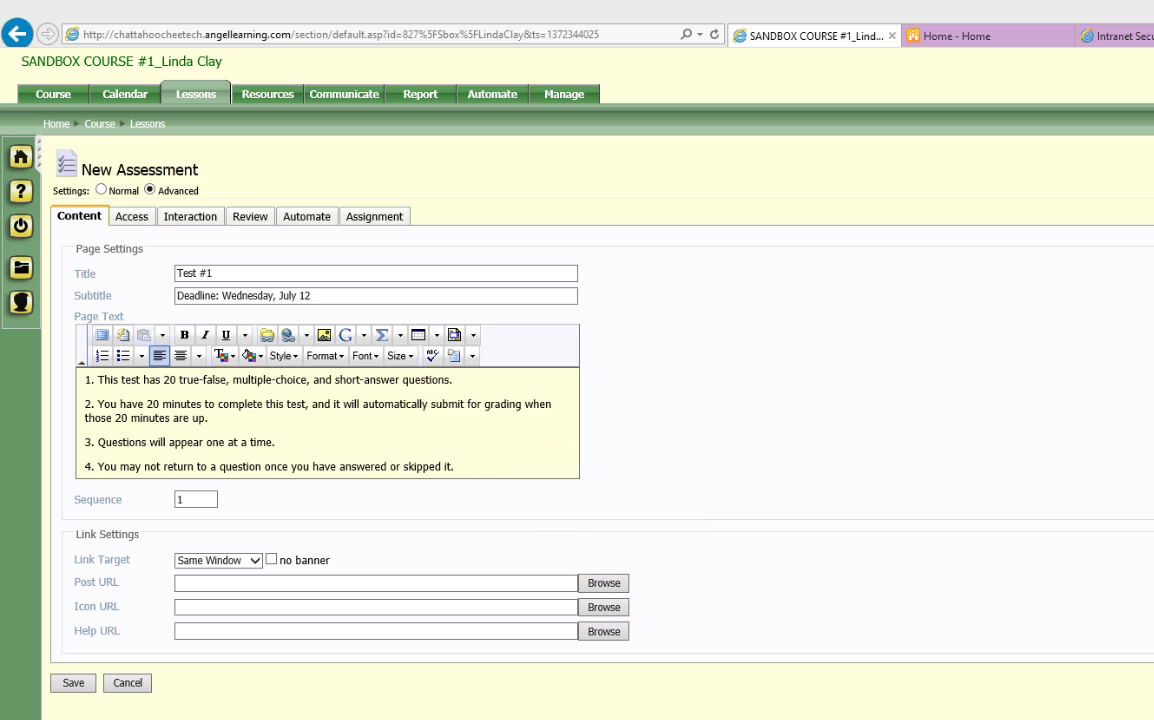
# - In the assessment's interaction settings, disallow backtracking between questions and set the allowed attempts to 1
pyautogui.click(131, 216)
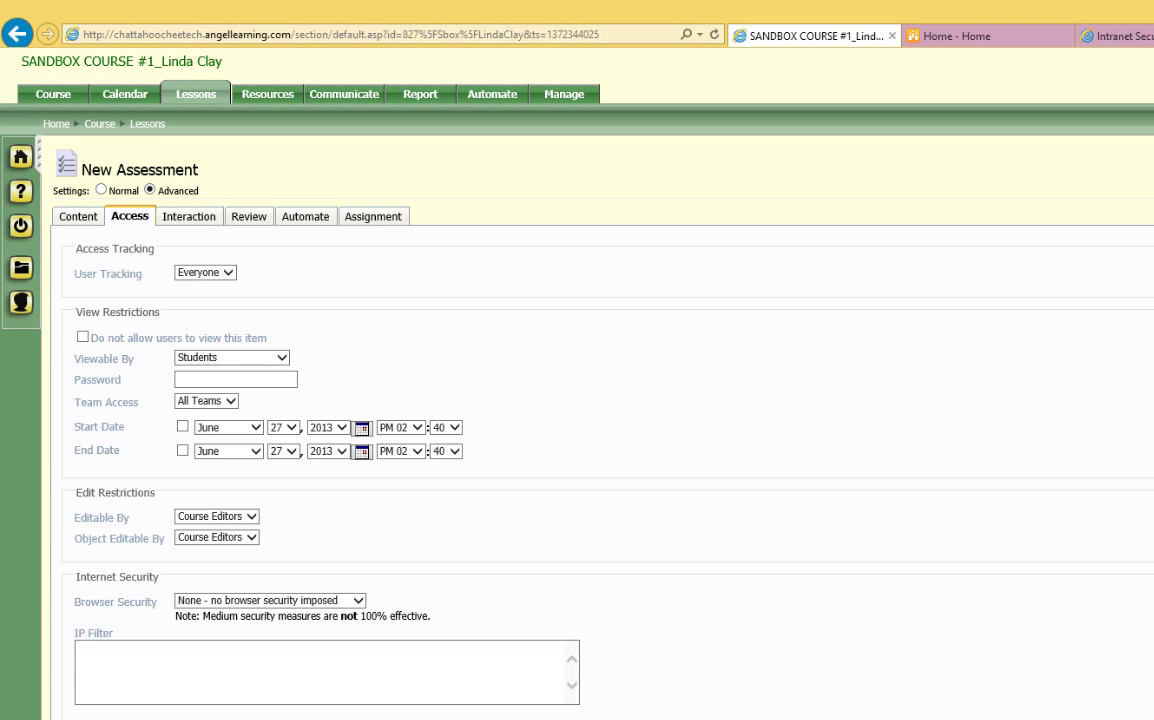
pyautogui.click(195, 217)
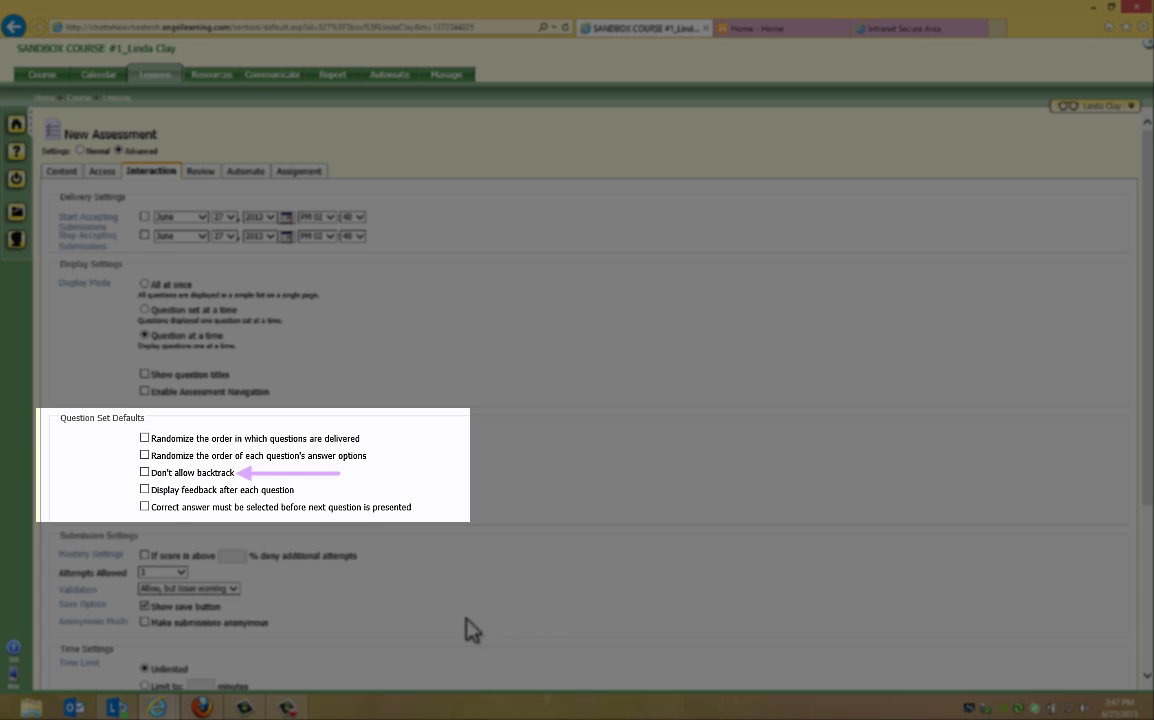
pyautogui.click(145, 473)
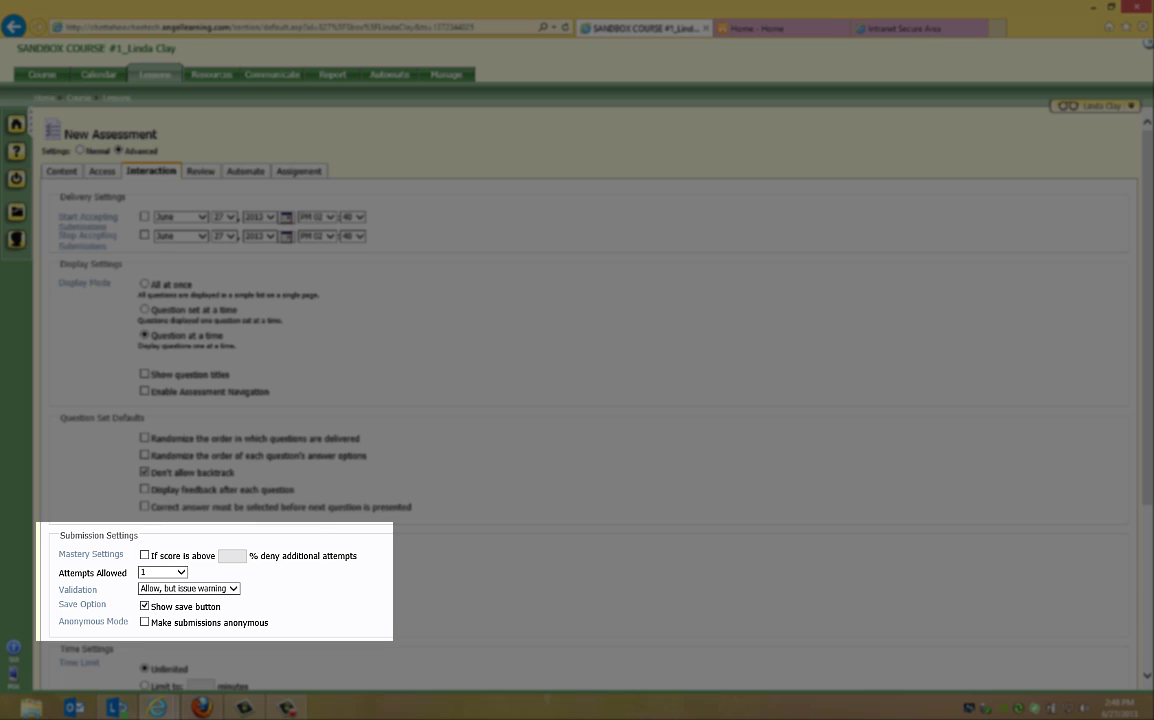
pyautogui.click(181, 574)
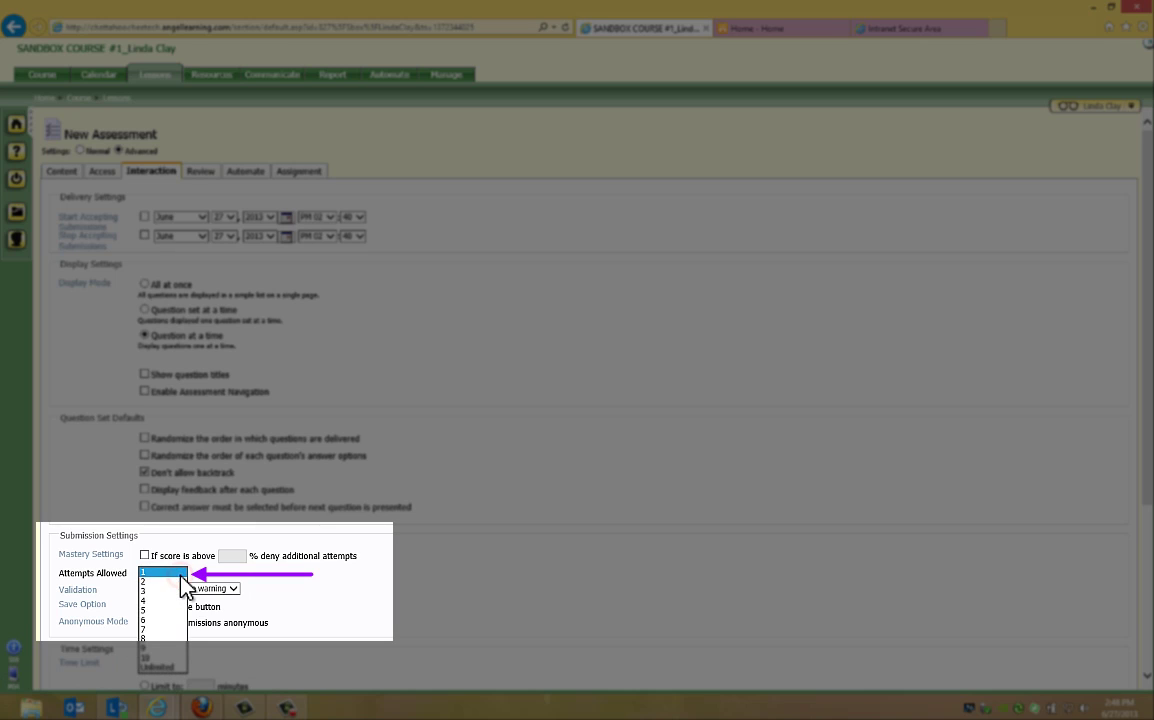
pyautogui.click(160, 584)
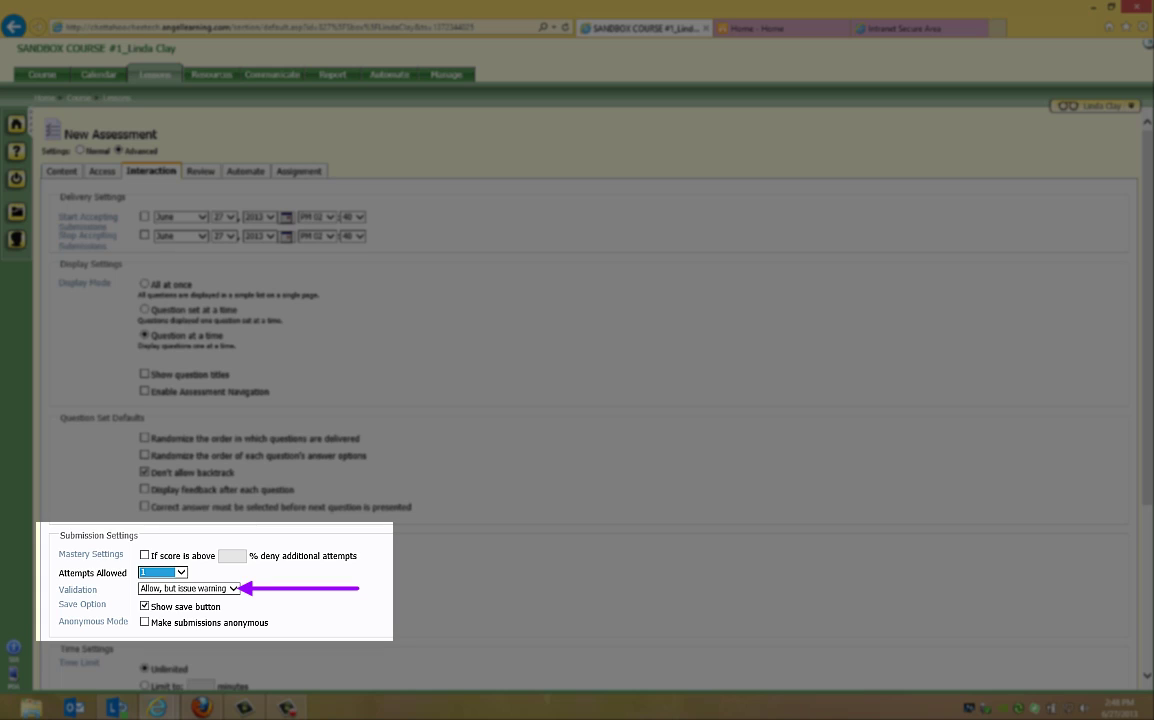
# - Set the submission validation to "Do not allow" and turn off the option to show a save button
pyautogui.click(235, 589)
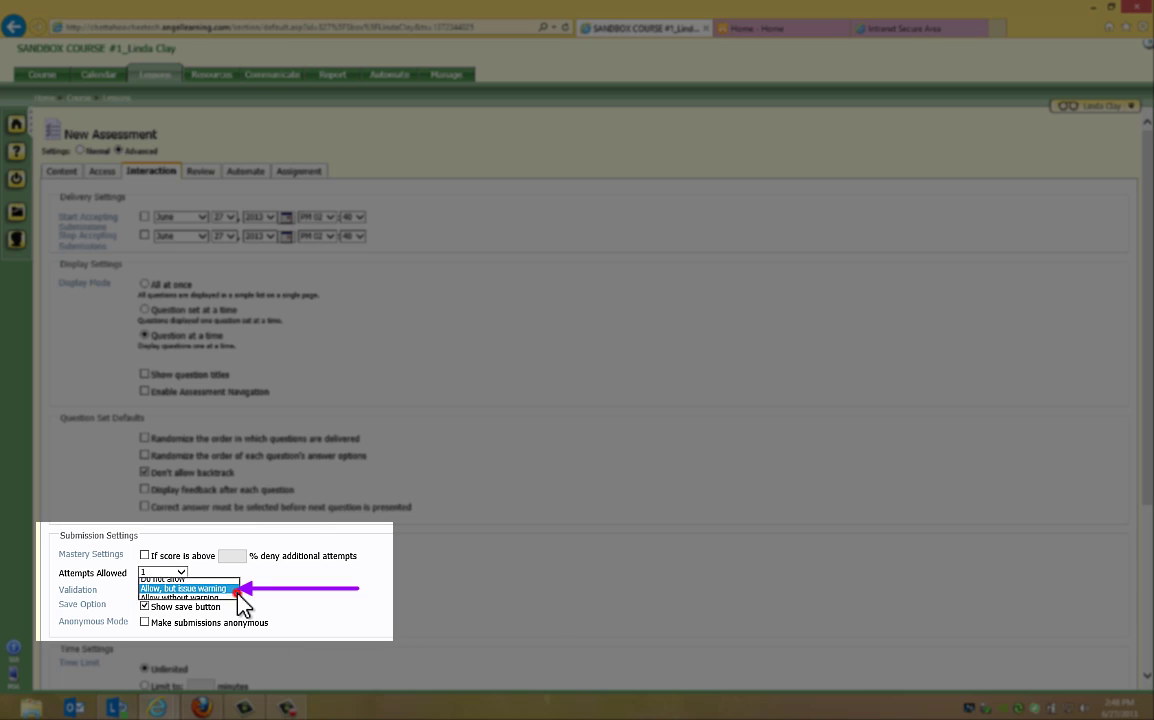
pyautogui.click(238, 598)
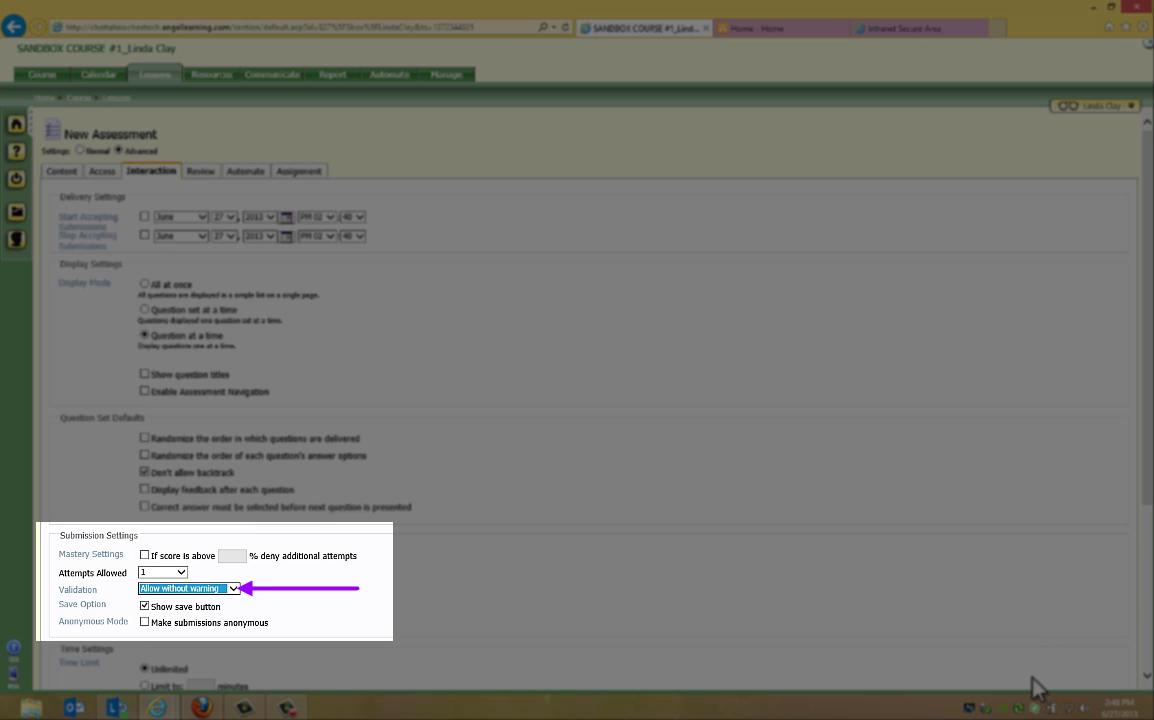
pyautogui.click(231, 590)
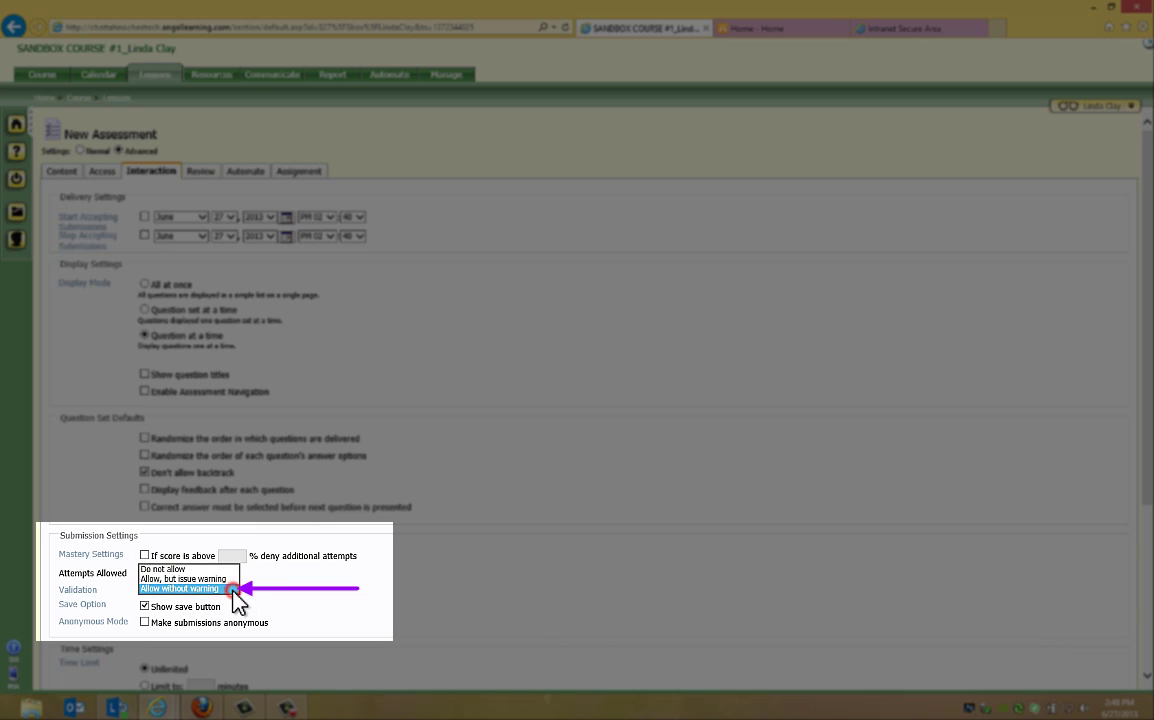
pyautogui.click(206, 568)
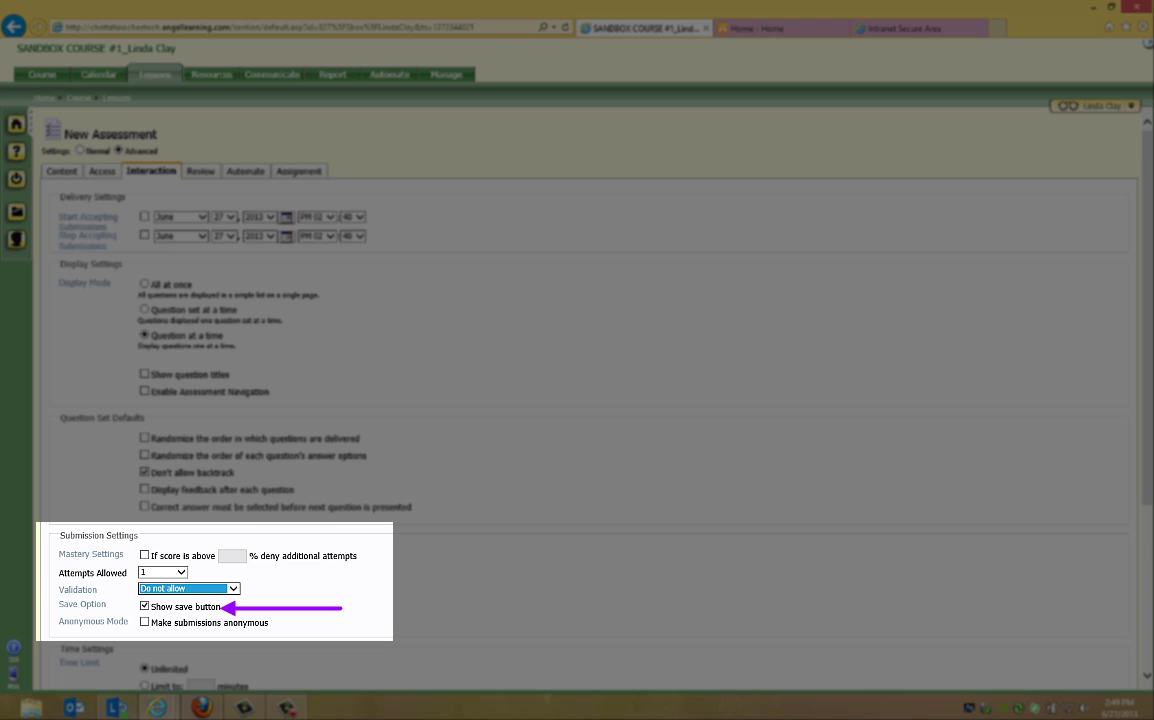
pyautogui.moveTo(1141, 527); pyautogui.dragTo(1136, 590)
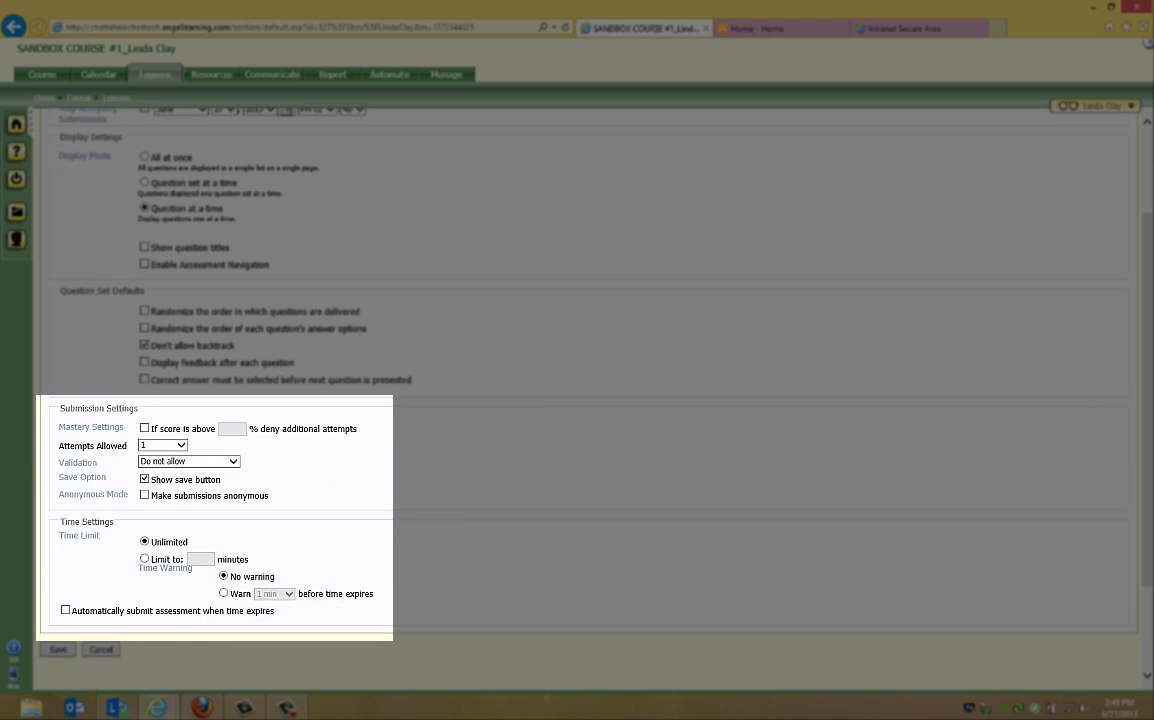
pyautogui.click(144, 479)
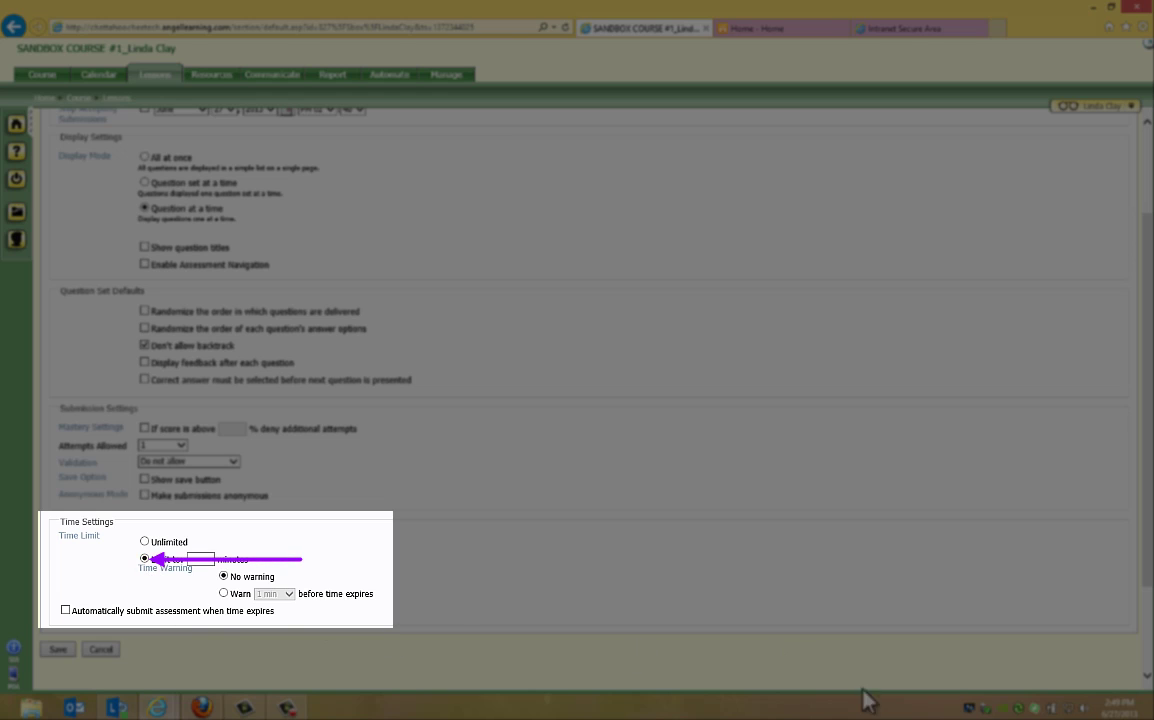
# - Limit the time for taking the assessment to 20 minutes
pyautogui.click(144, 559)
pyautogui.click(199, 557)
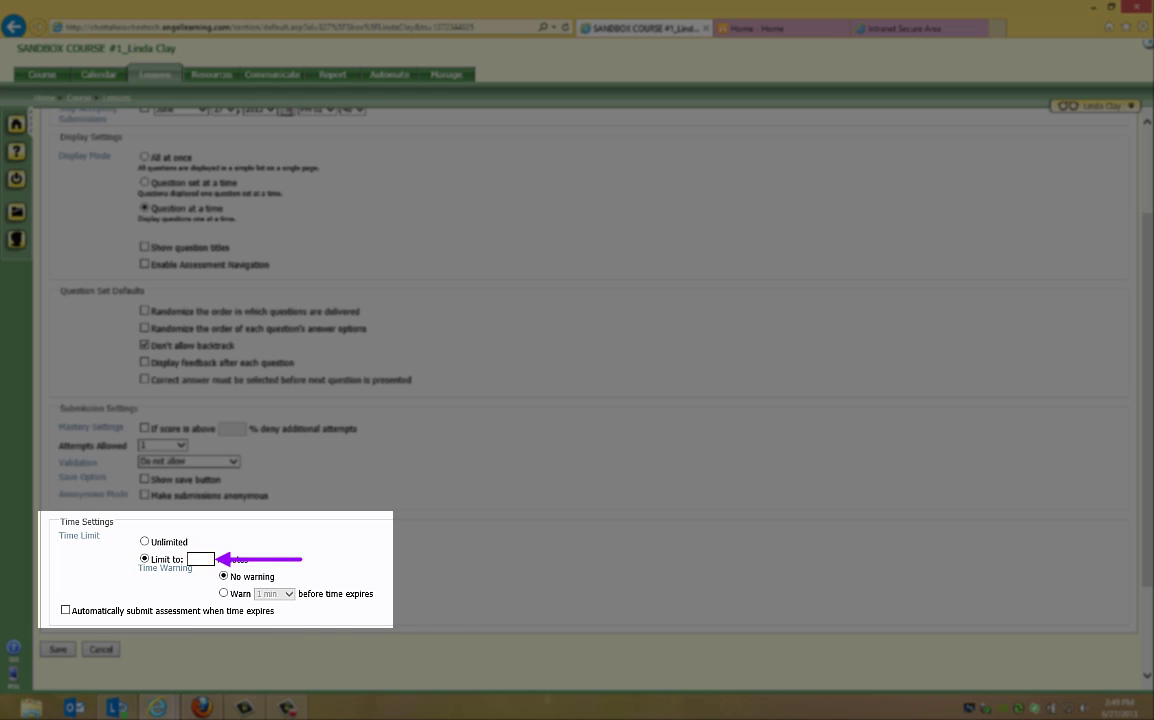
pyautogui.write('20')
# - Warn students 1 min before time expires and have the assessment submitted automatically when time runs out
pyautogui.click(224, 593)
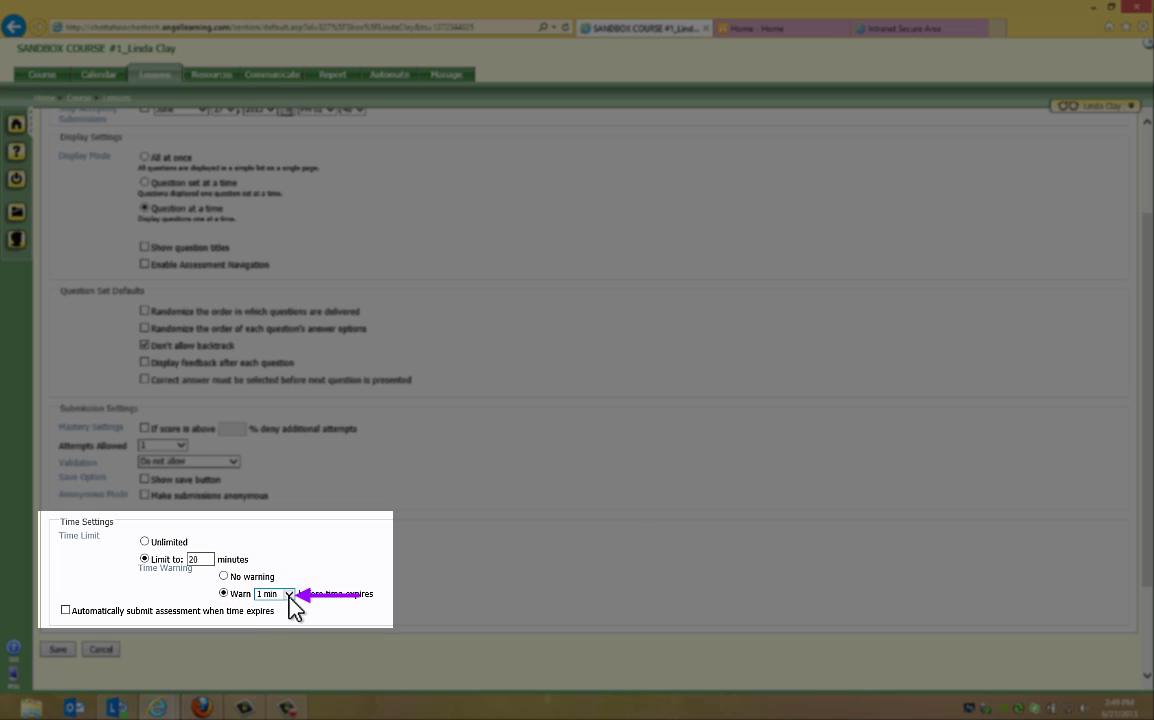
pyautogui.click(289, 594)
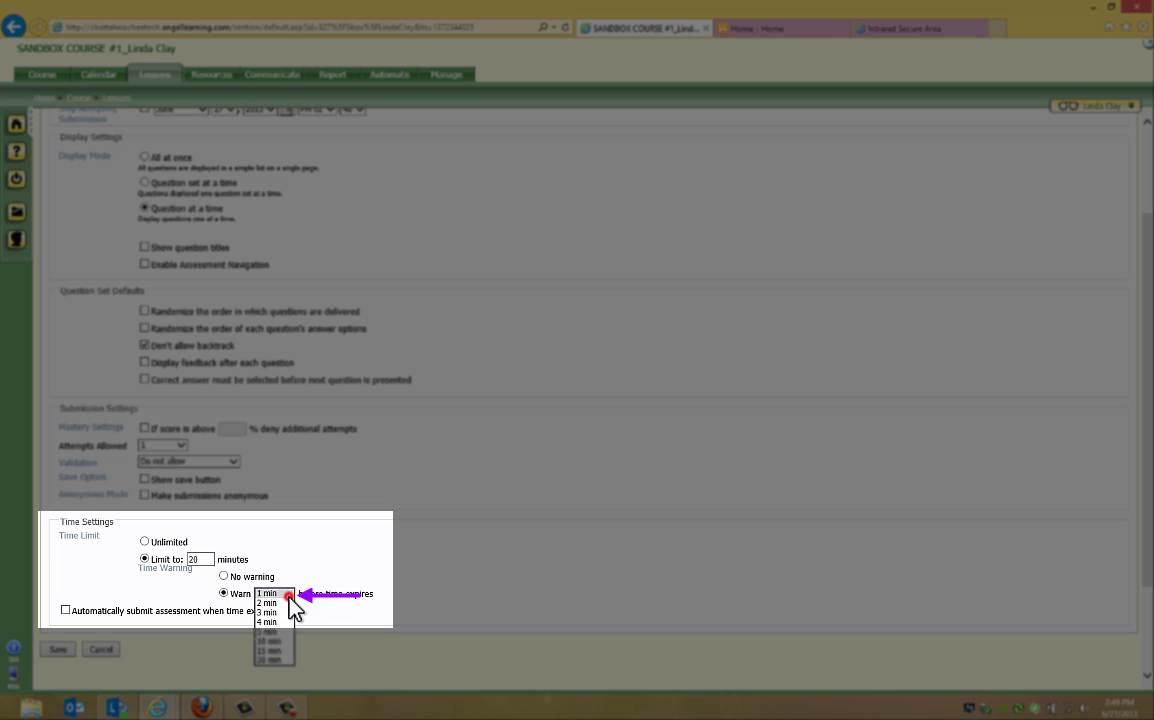
pyautogui.click(290, 595)
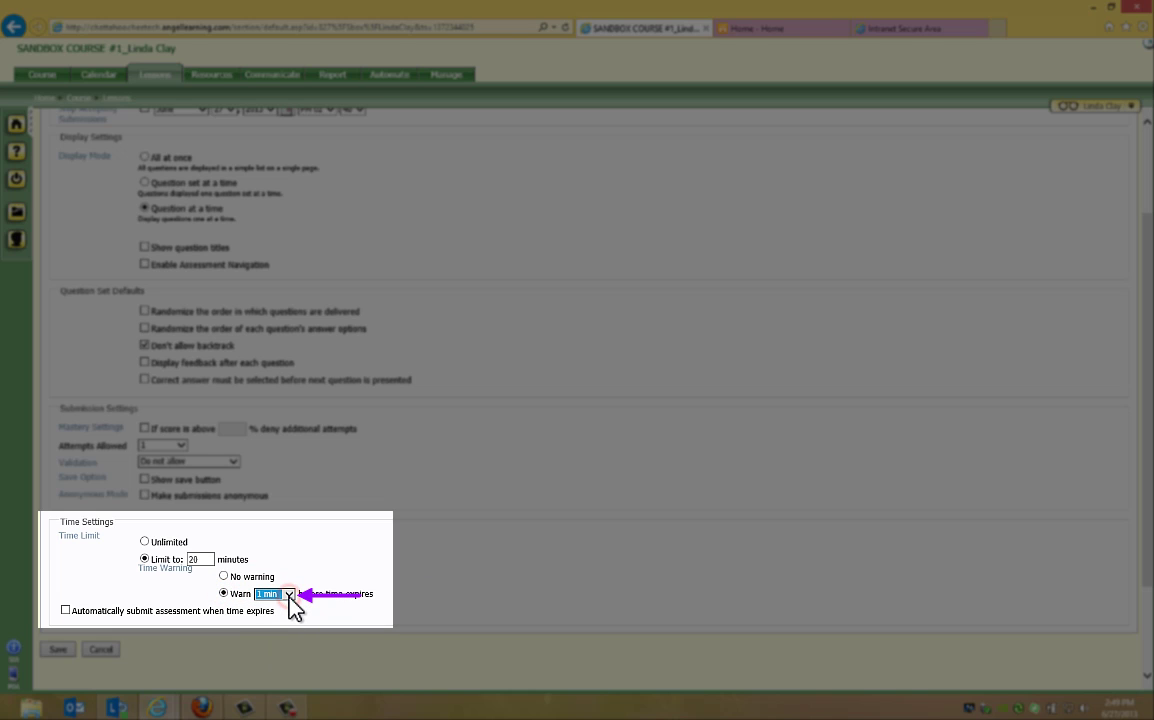
pyautogui.click(65, 610)
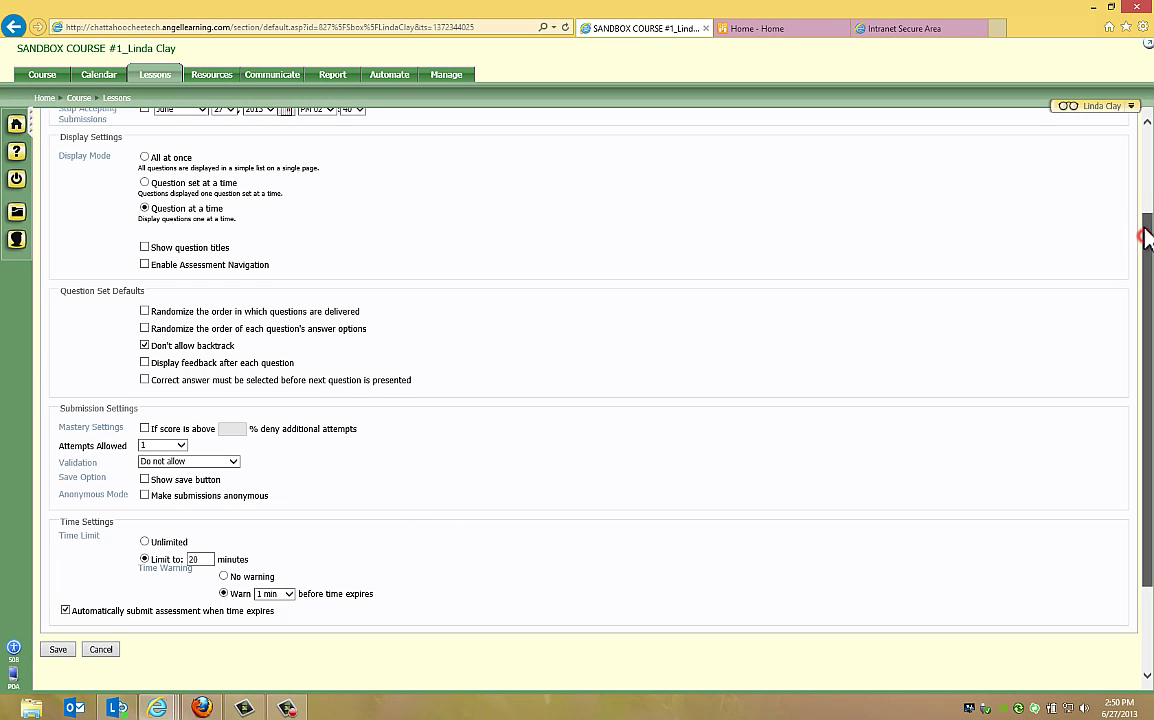
# - In the review settings, set submission history viewing to Full review and enable both the review begins and review ends options
pyautogui.moveTo(1146, 238); pyautogui.dragTo(1146, 153)
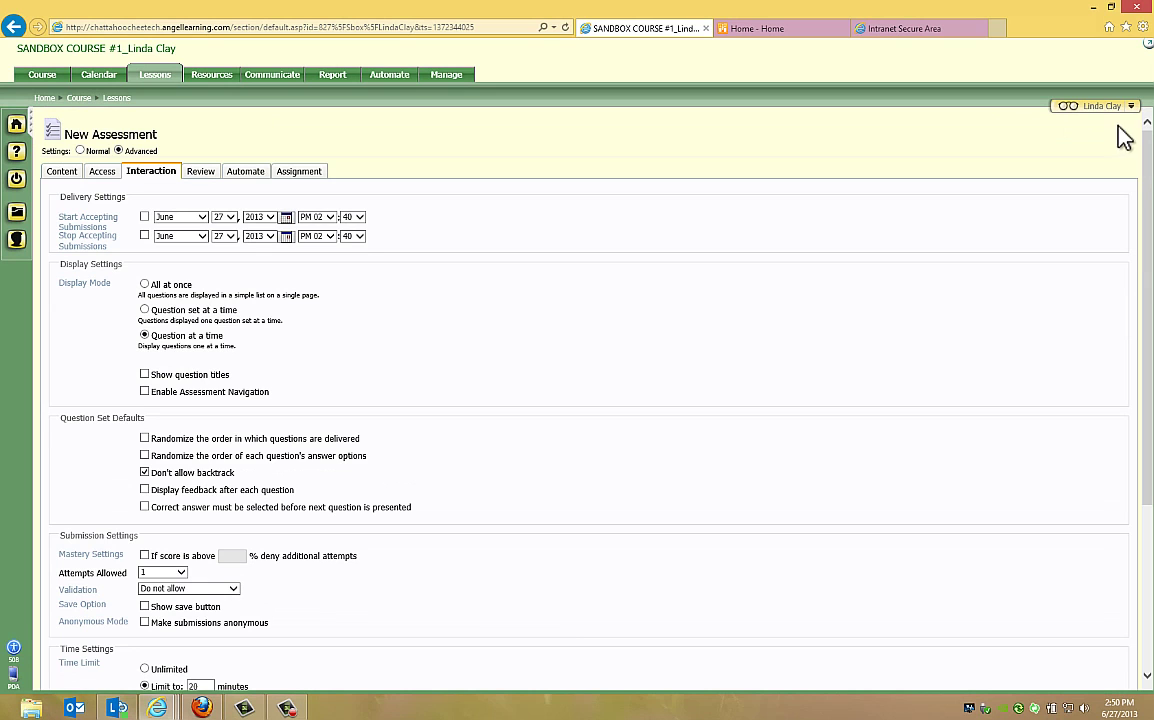
pyautogui.click(200, 172)
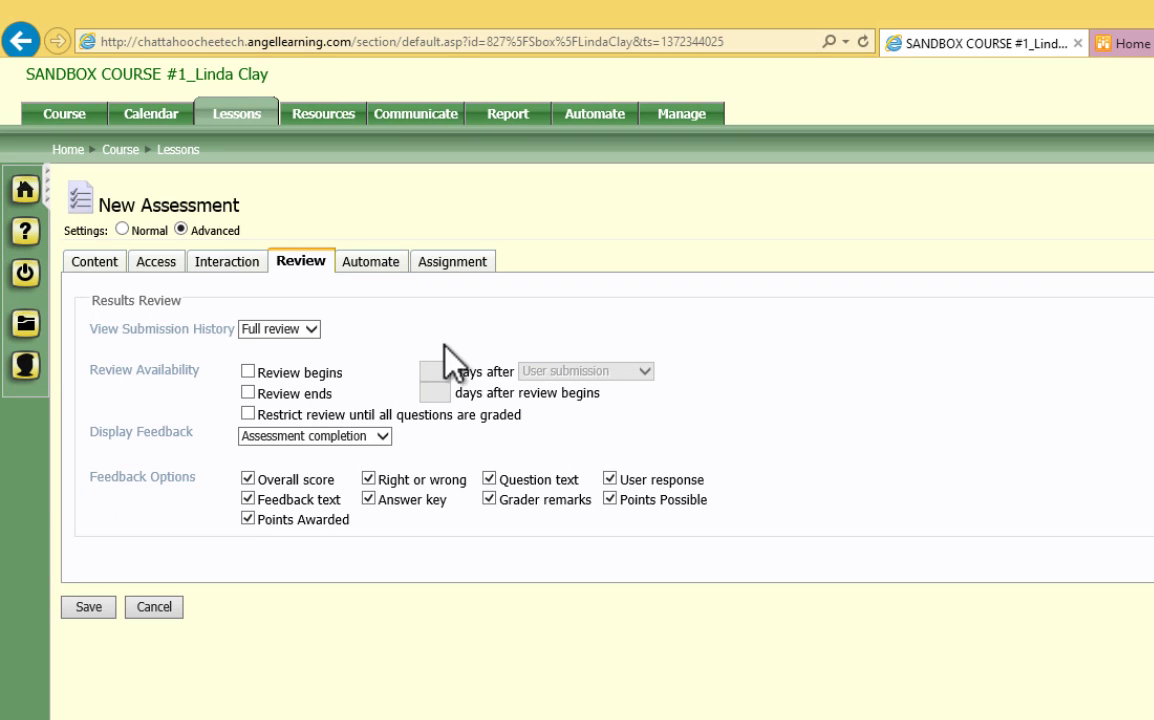
pyautogui.click(311, 327)
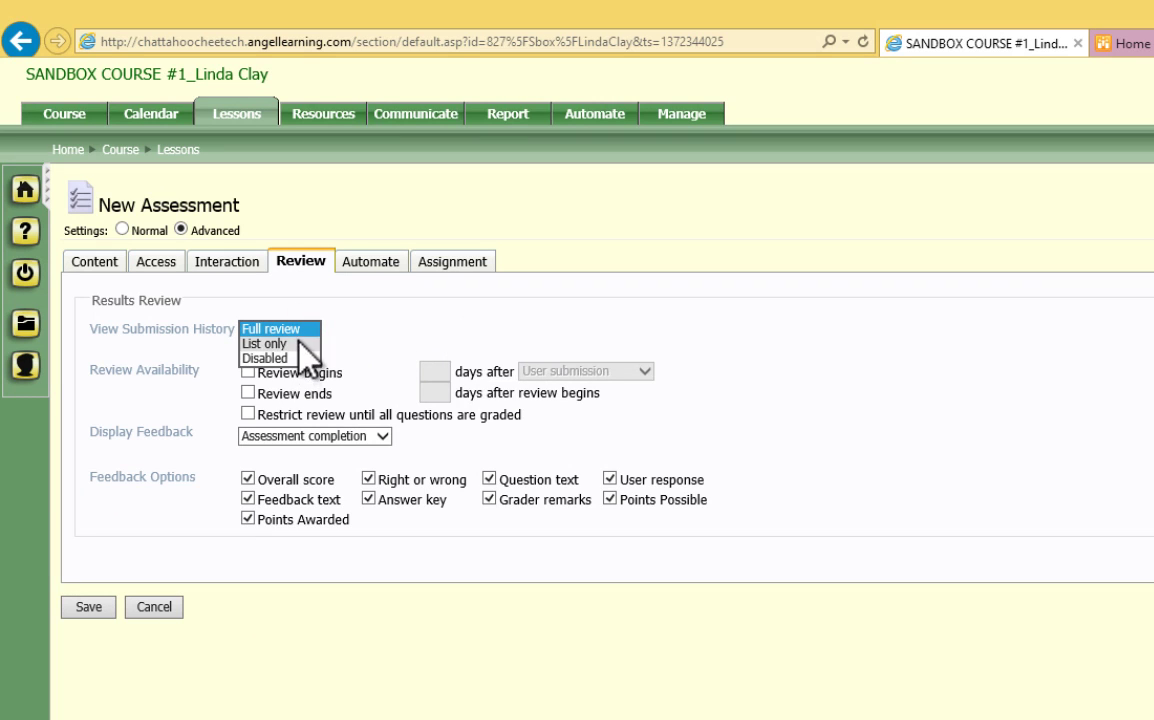
pyautogui.click(298, 329)
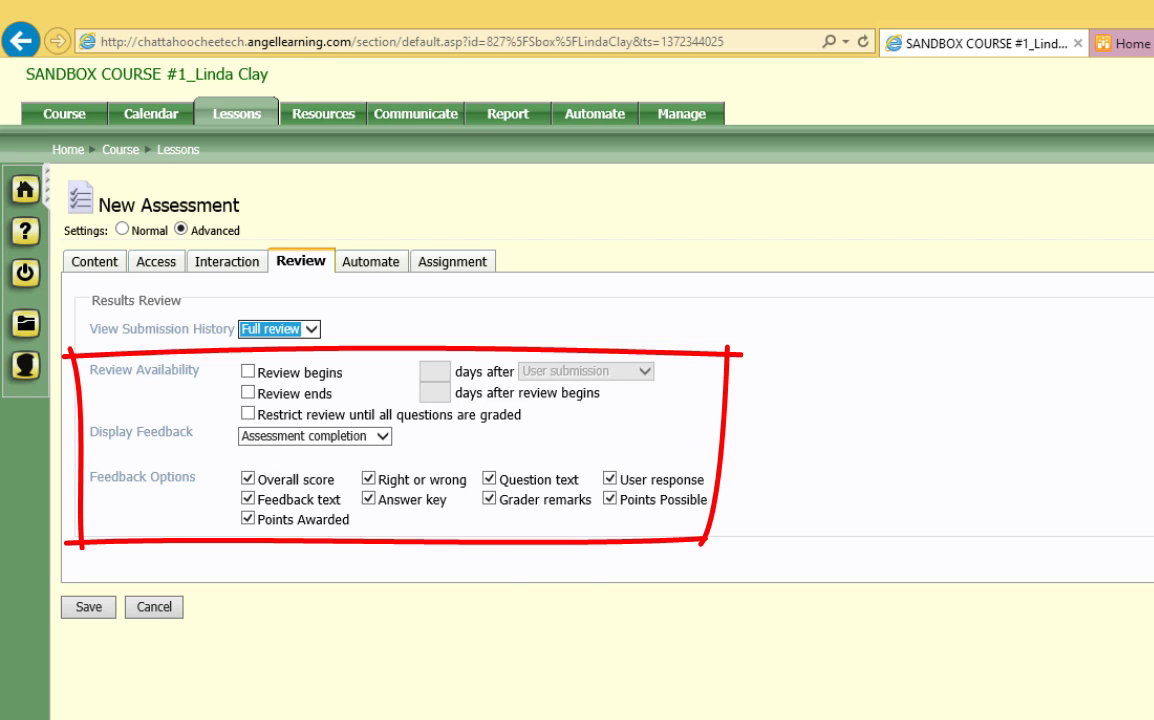
pyautogui.click(247, 371)
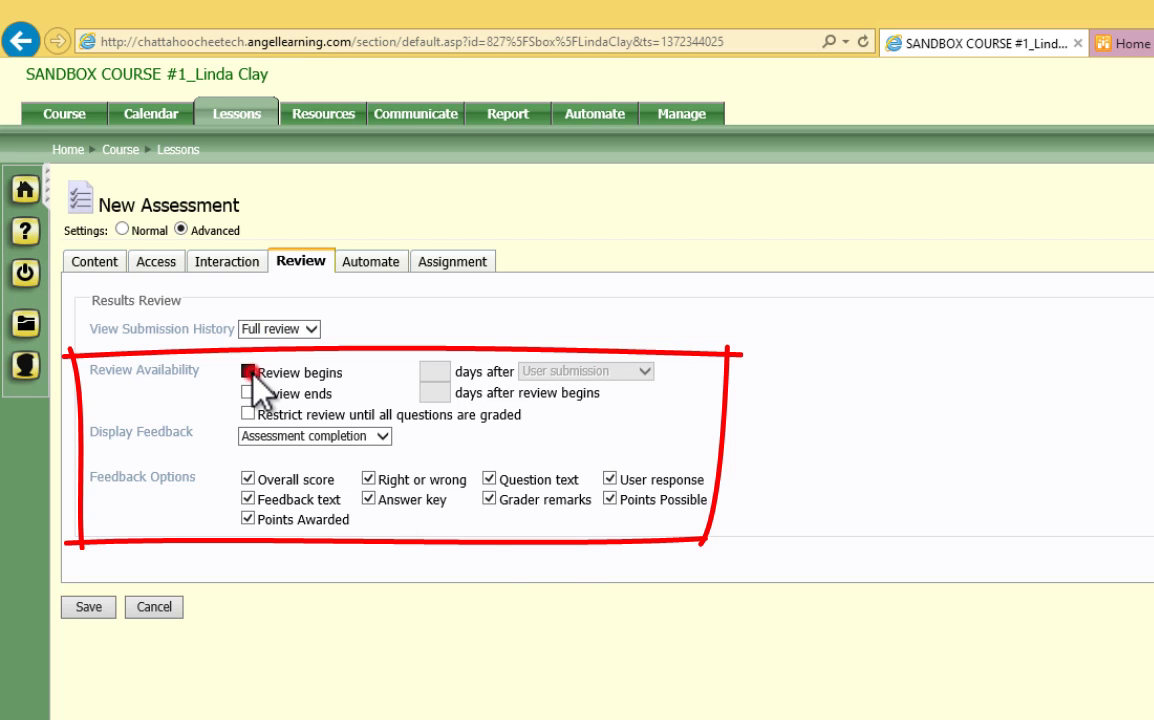
pyautogui.click(246, 393)
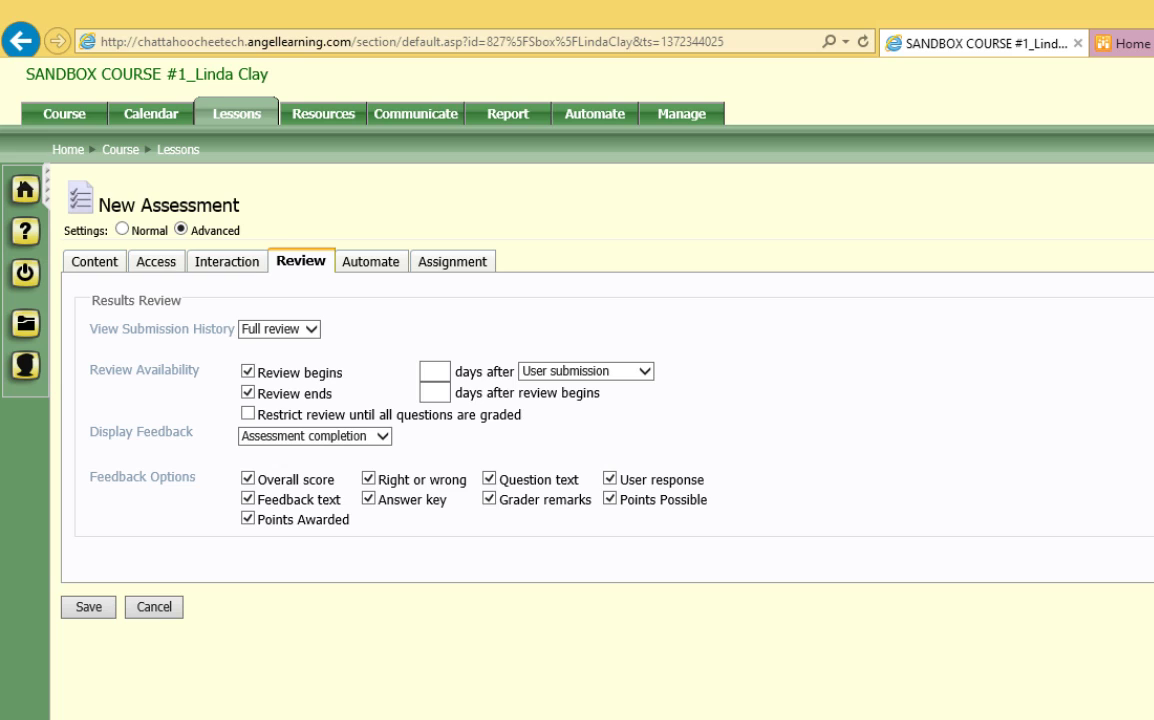
# - Link the assessment to a new gradebook assignment and place it in the Tests category without adding another category
pyautogui.click(457, 262)
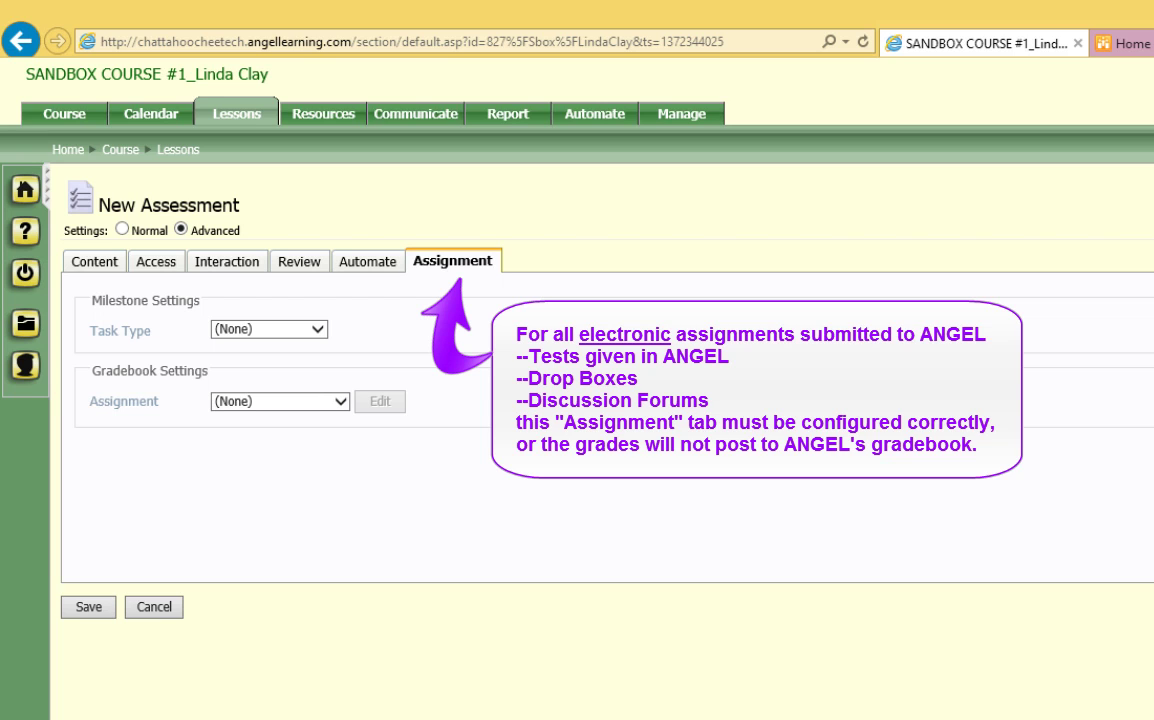
pyautogui.click(343, 399)
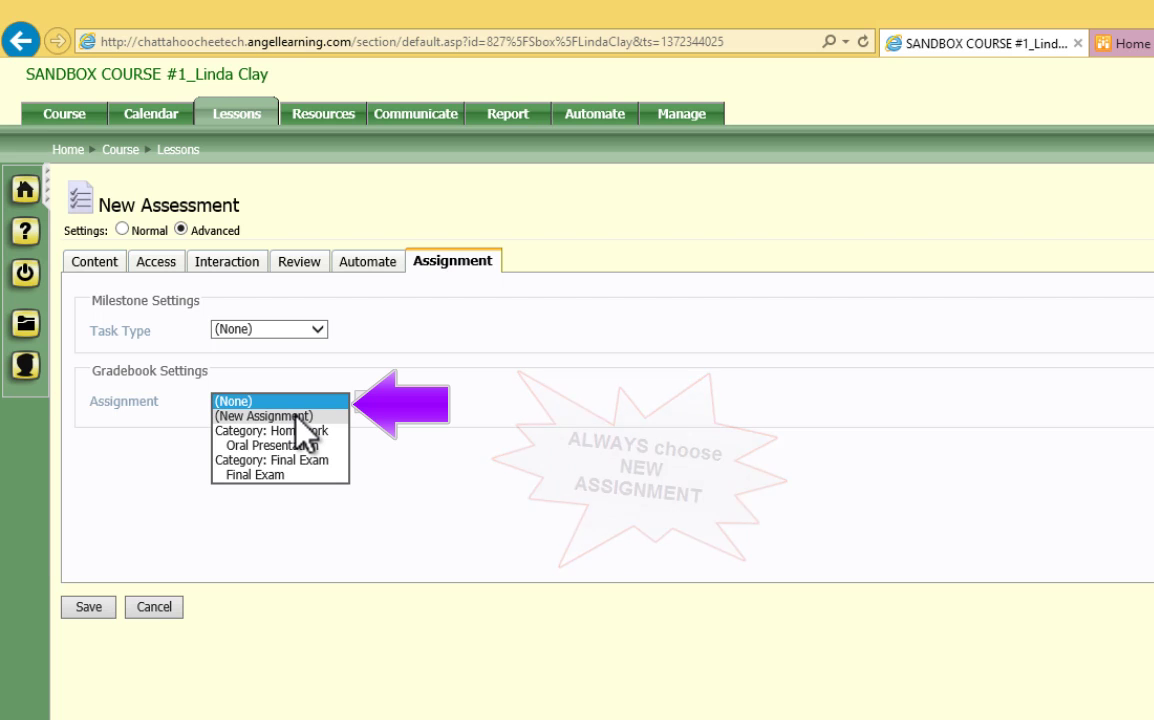
pyautogui.click(296, 416)
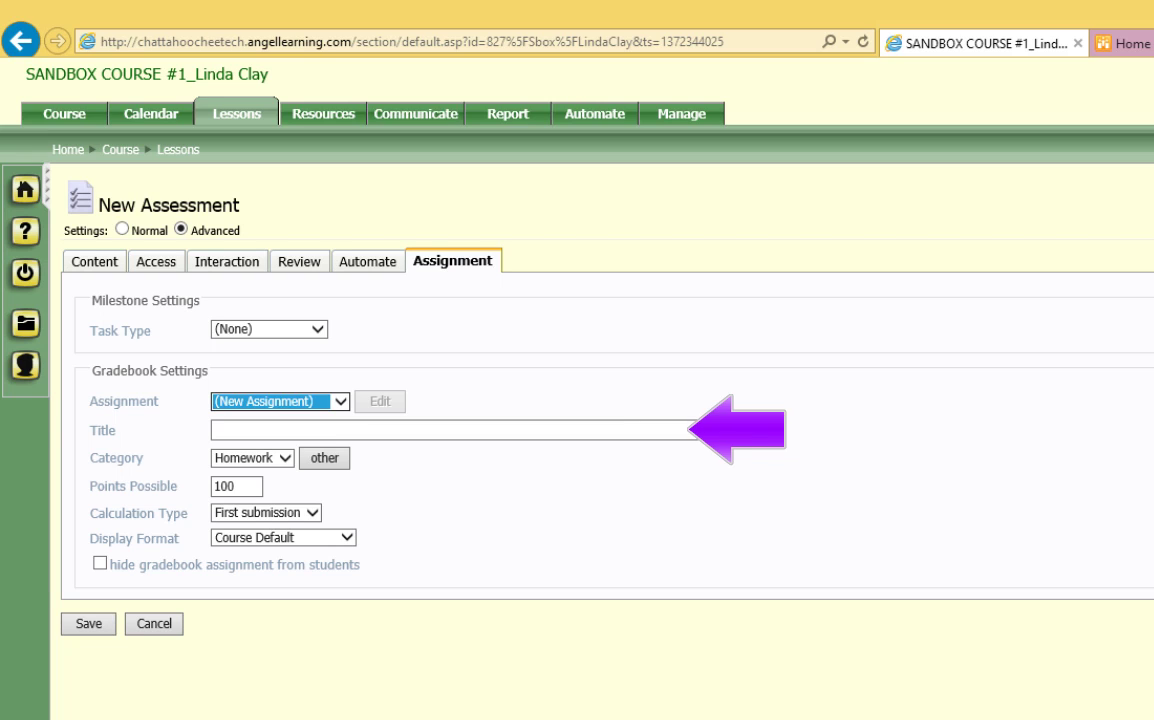
pyautogui.click(286, 458)
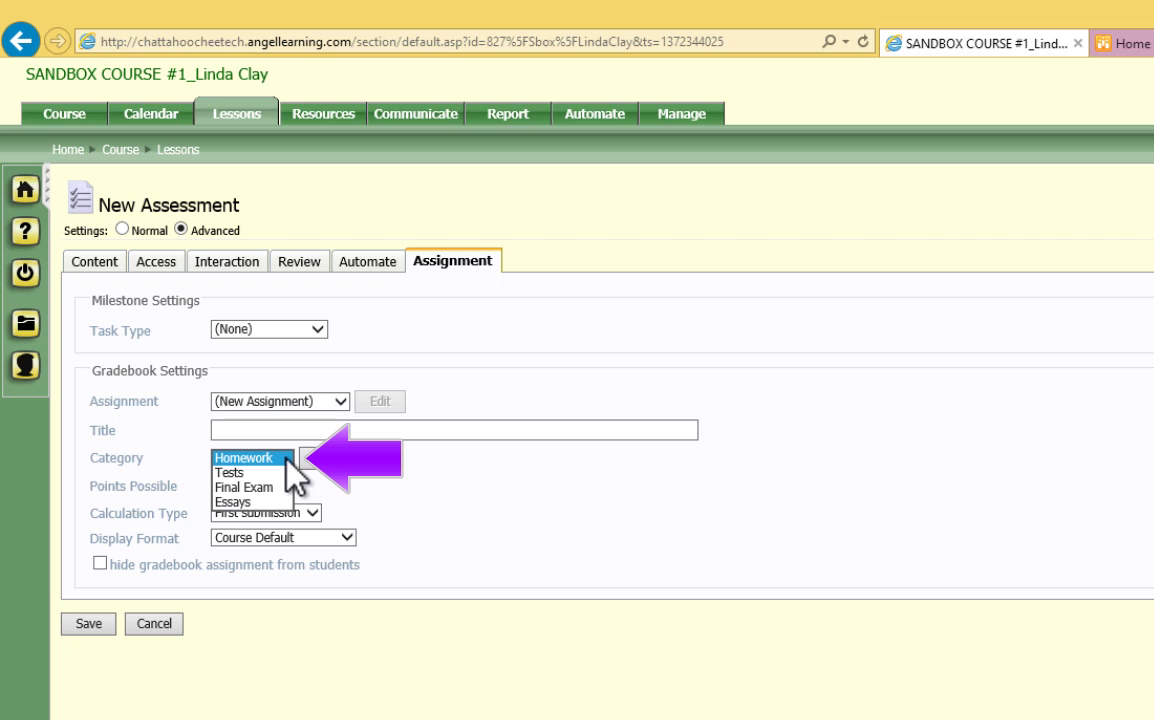
pyautogui.click(243, 475)
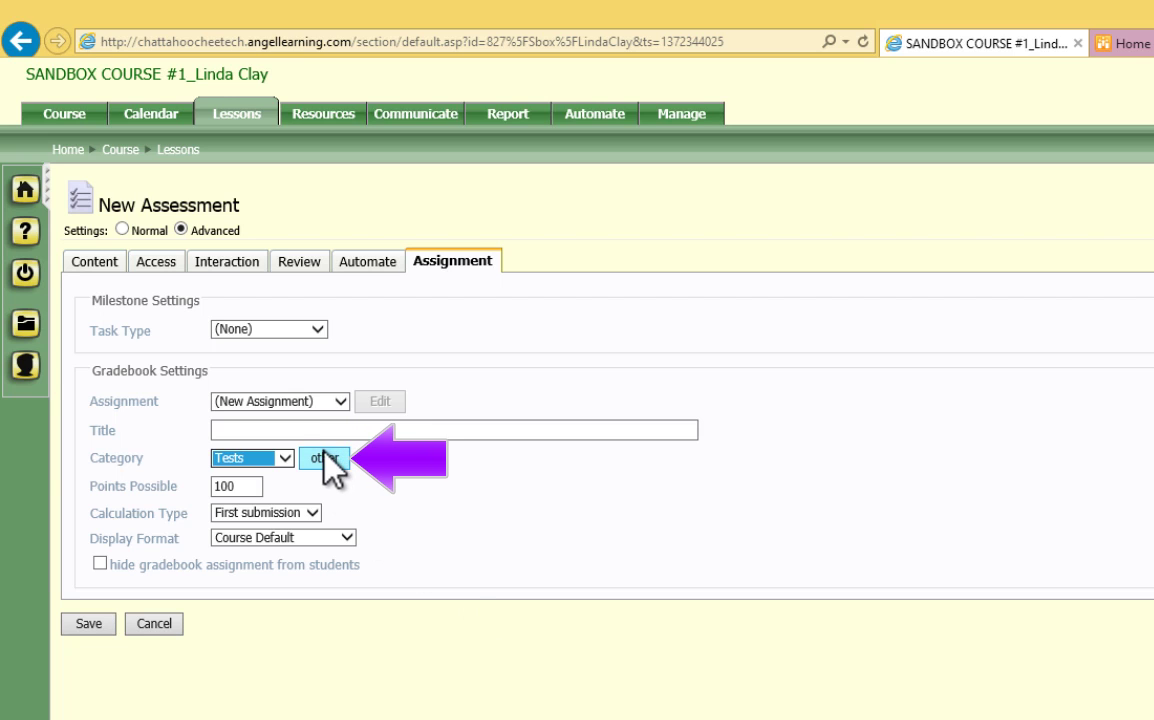
pyautogui.click(326, 460)
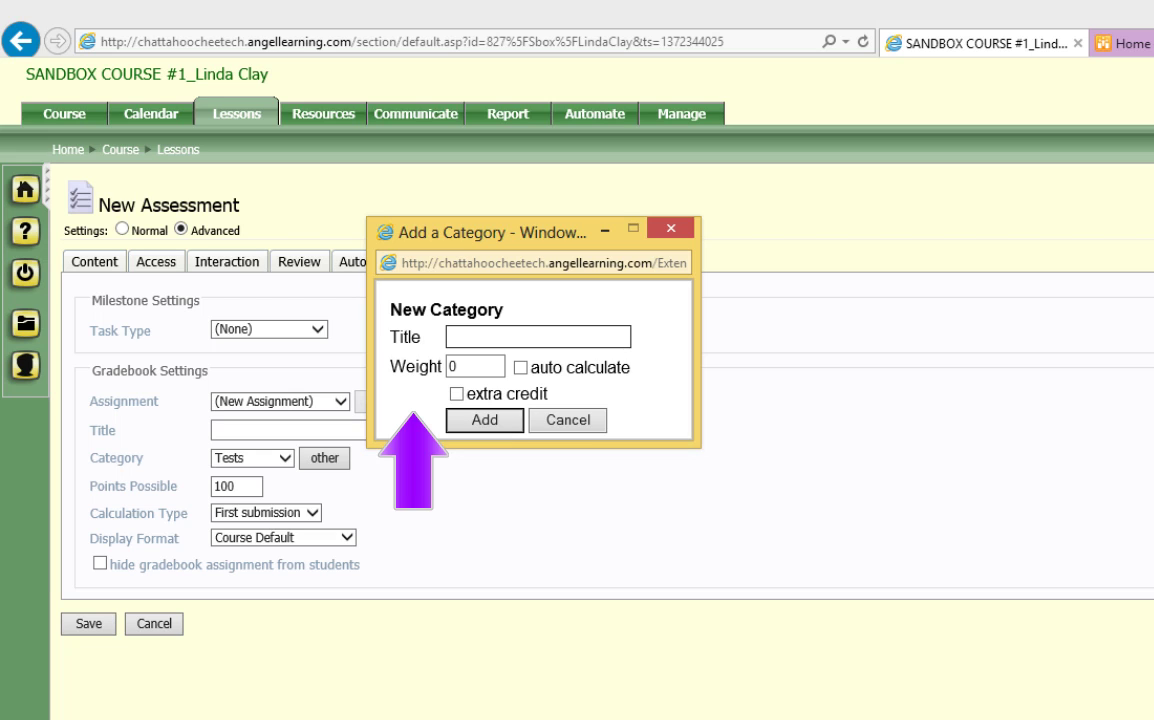
pyautogui.click(576, 419)
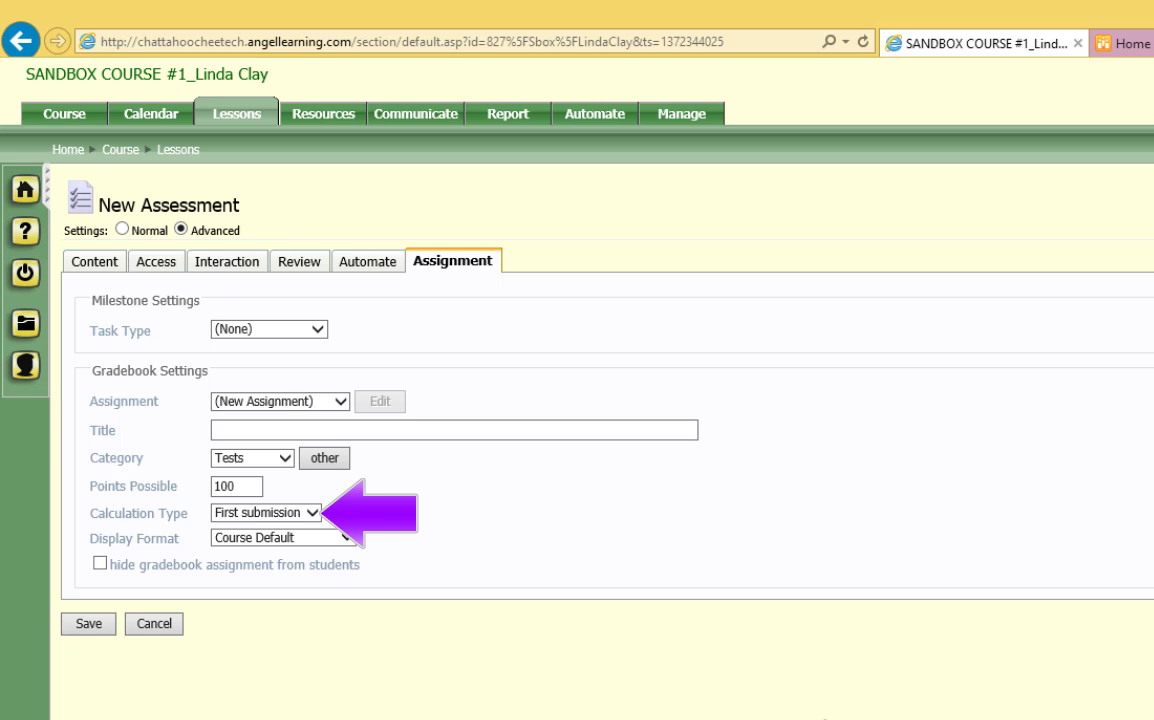
pyautogui.click(311, 512)
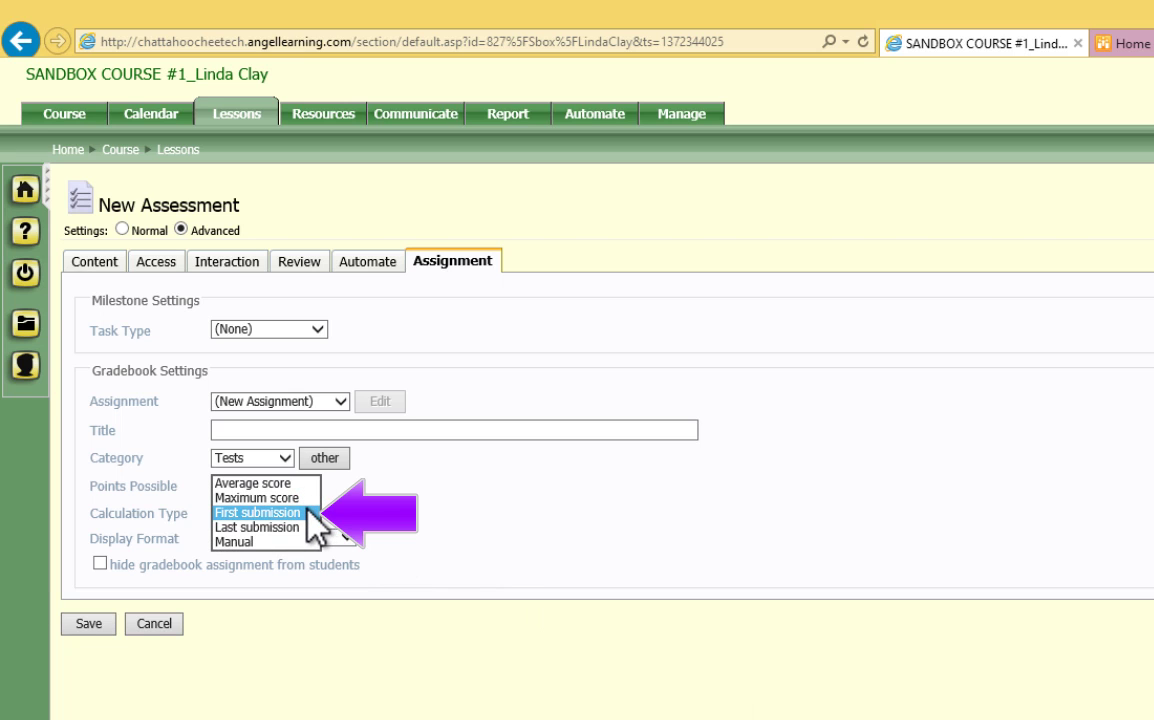
pyautogui.click(300, 541)
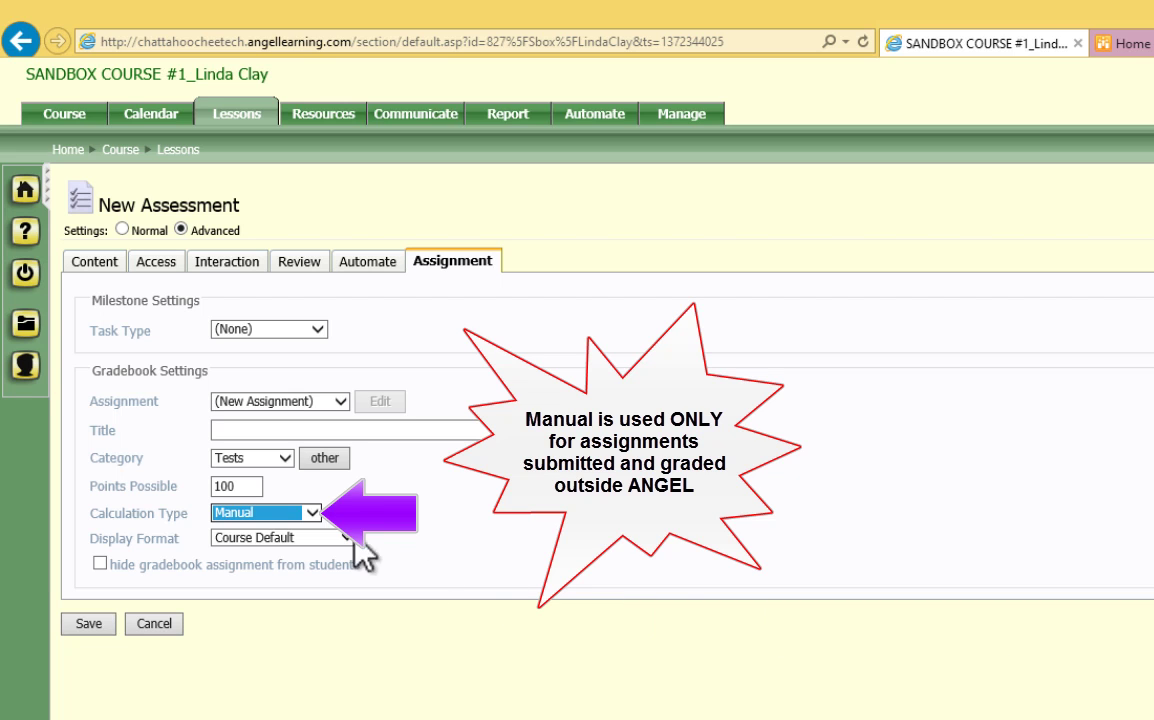
pyautogui.click(313, 513)
pyautogui.click(314, 513)
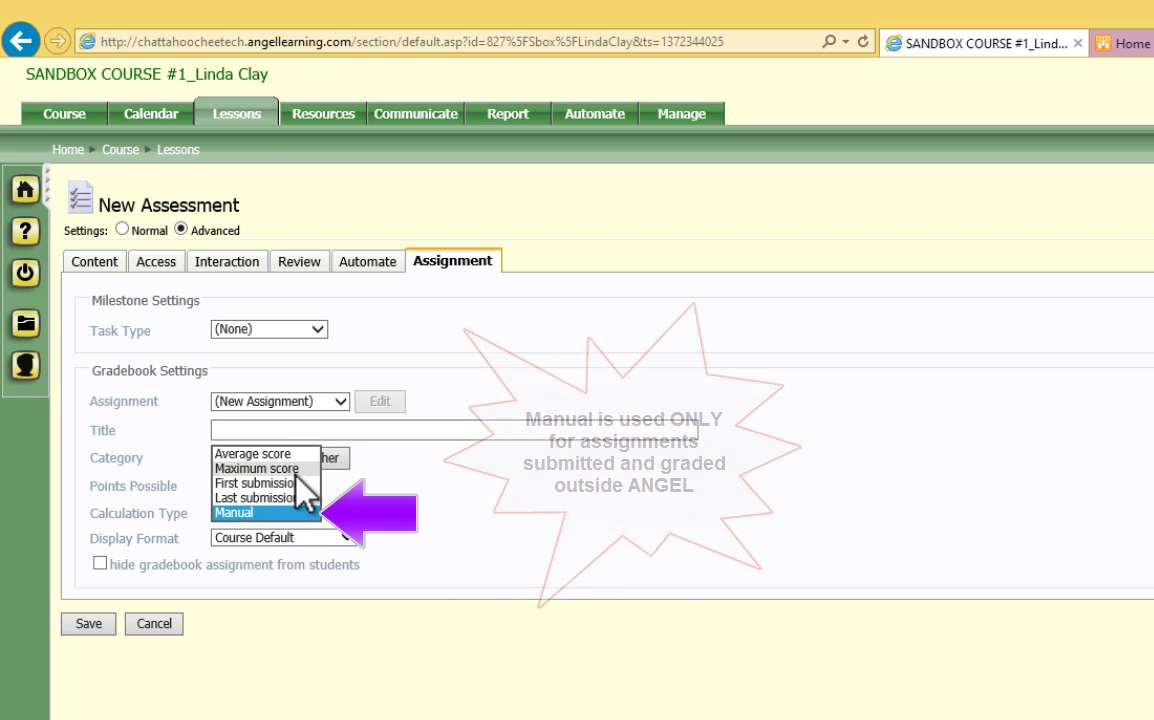
pyautogui.click(292, 490)
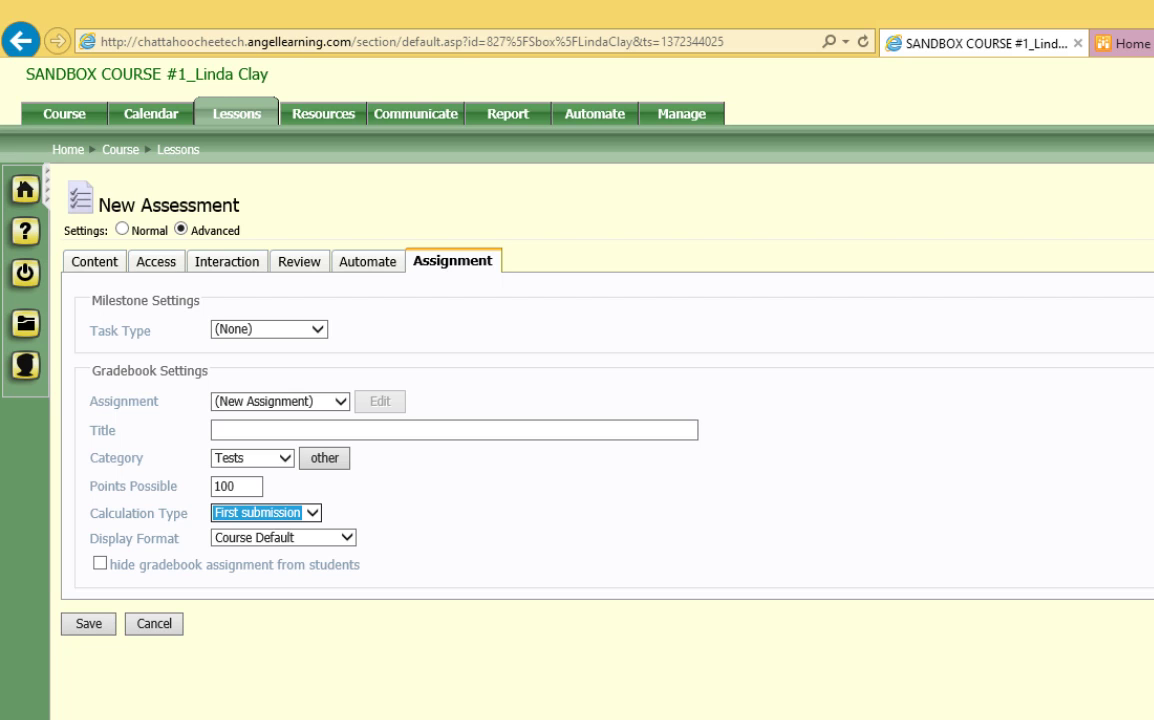
# - Save the assessment and add a True or False question worth 10 points to its question set
pyautogui.click(90, 623)
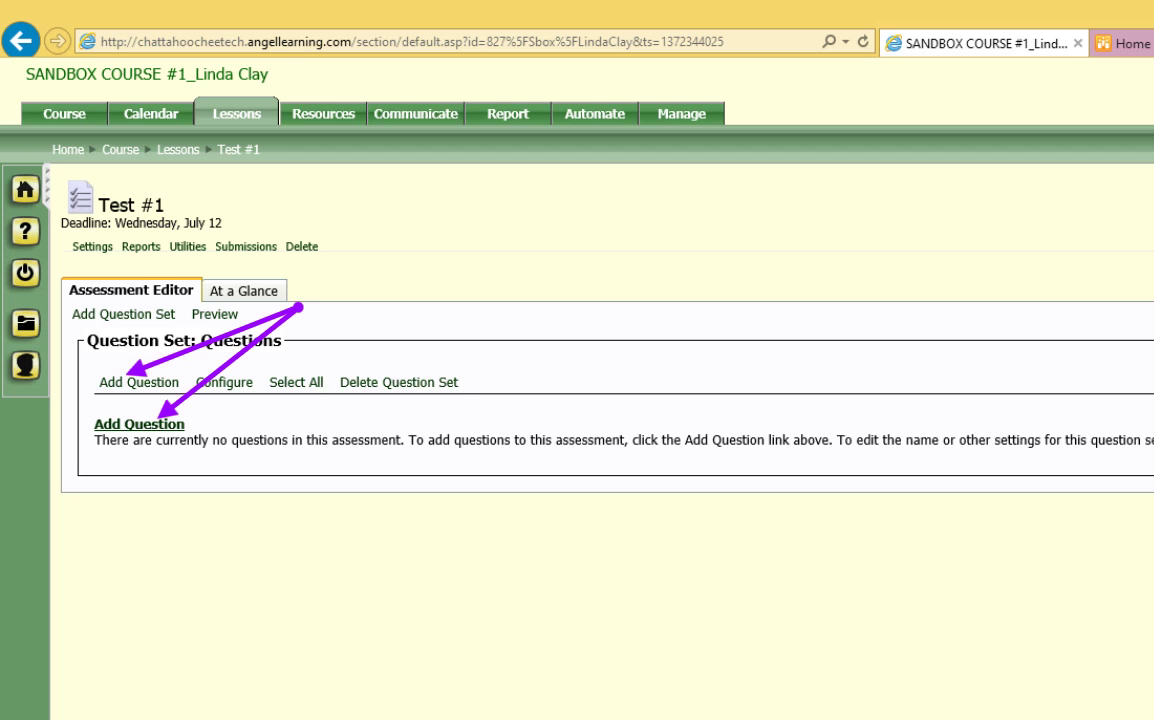
pyautogui.click(130, 423)
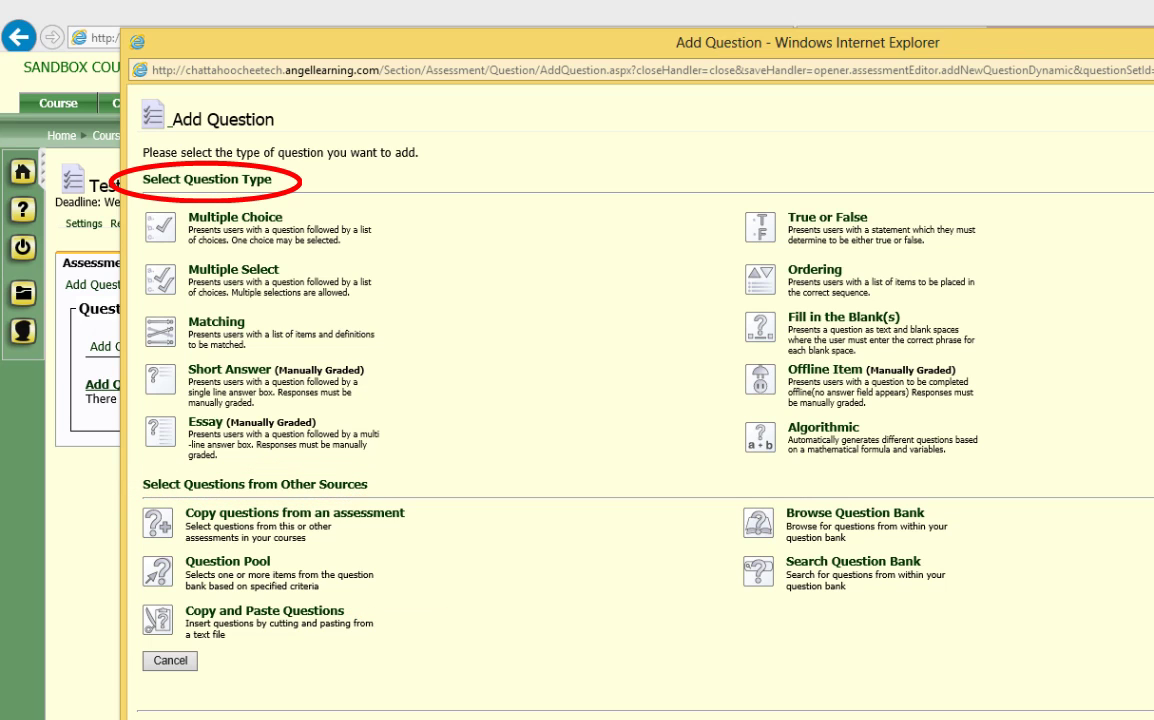
pyautogui.click(832, 218)
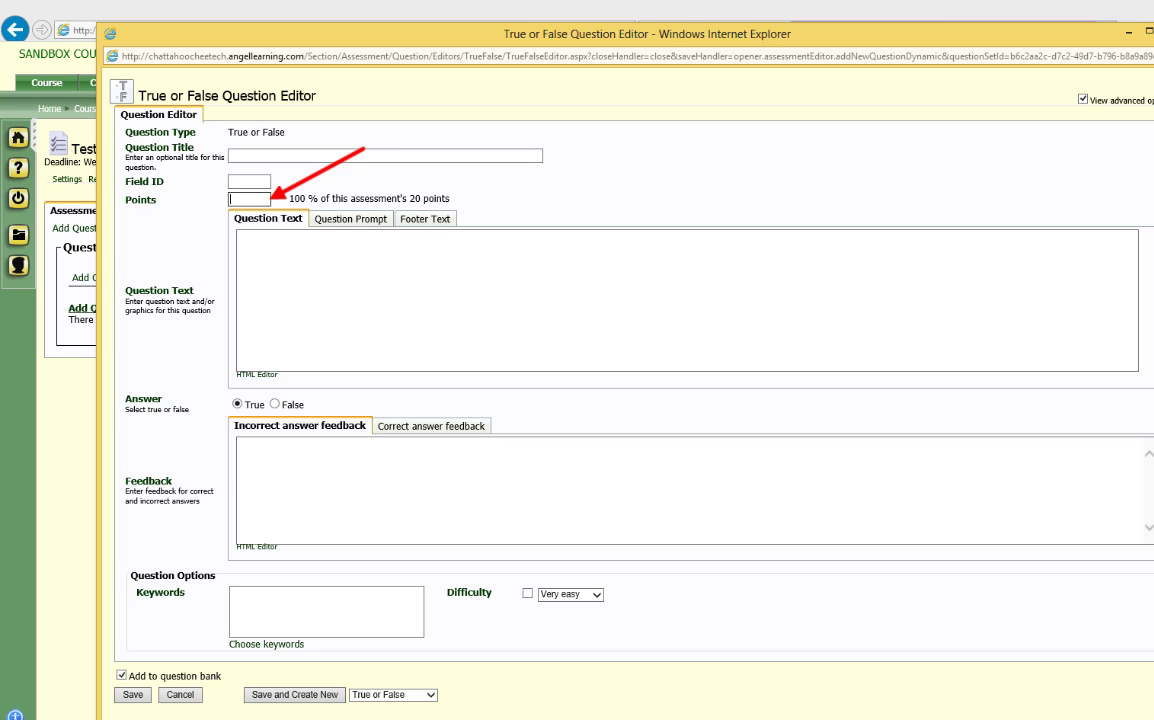
pyautogui.click(248, 198)
pyautogui.click(252, 214)
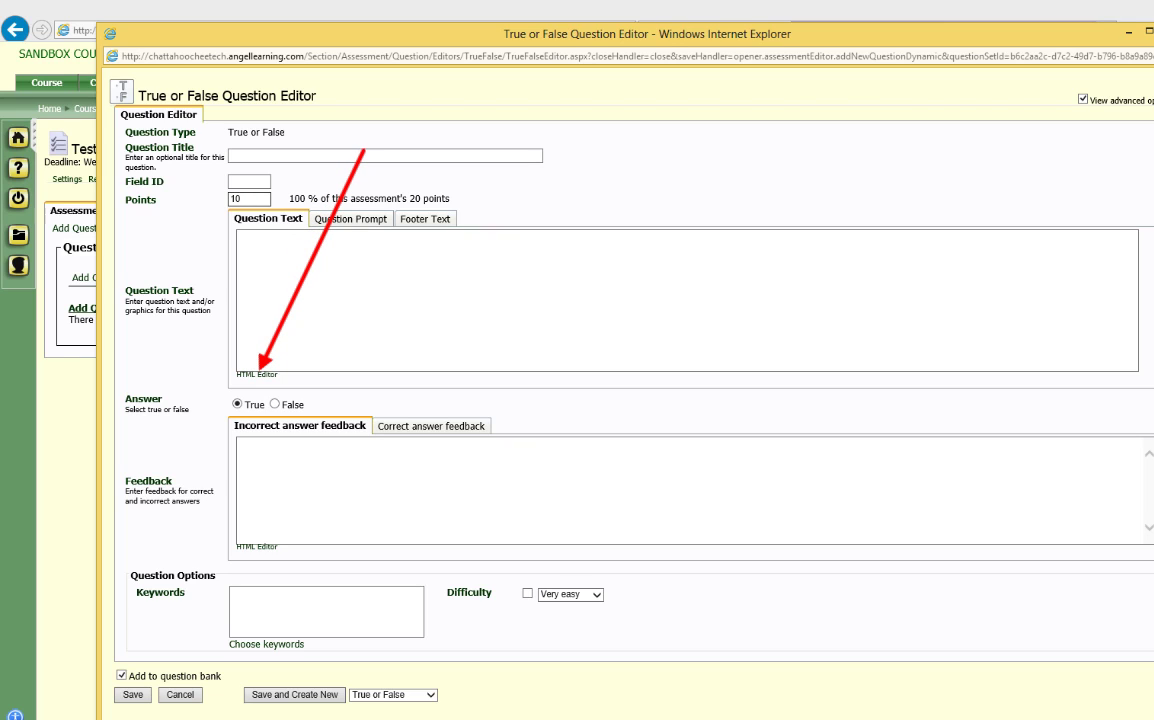
# - Using the HTML editor, enter the question text "Cats have nine lives." and set the correct answer to False
pyautogui.click(257, 374)
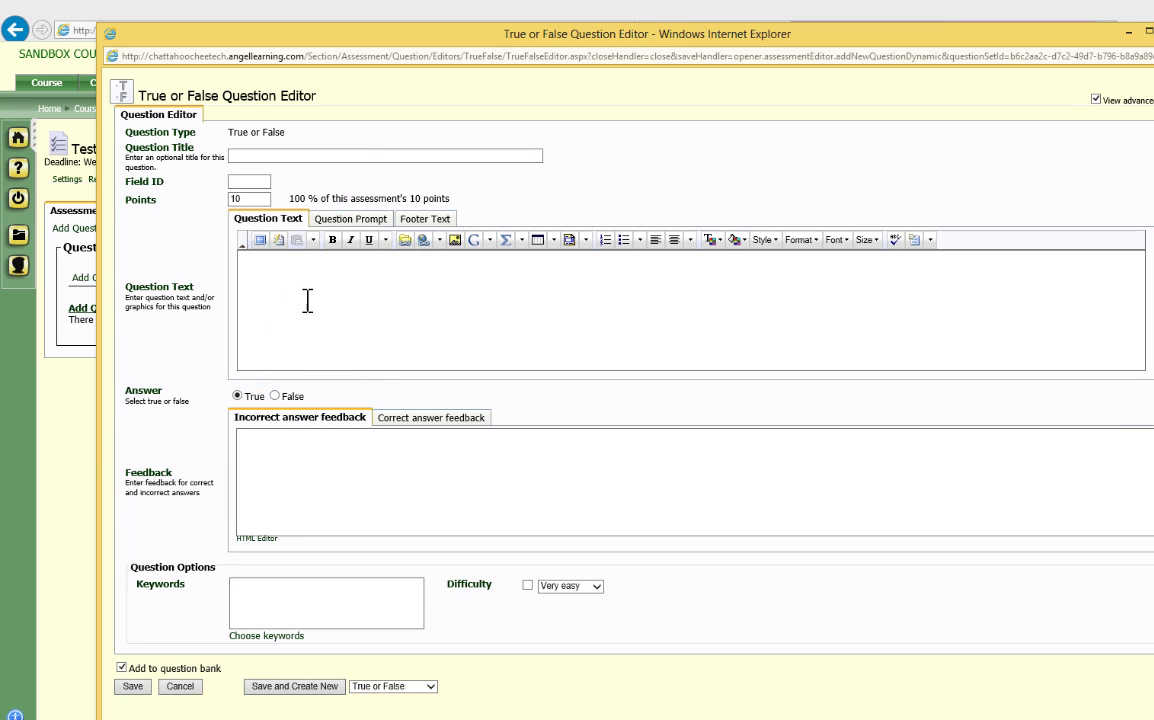
pyautogui.click(271, 263)
pyautogui.write('Cats have nine lives.')
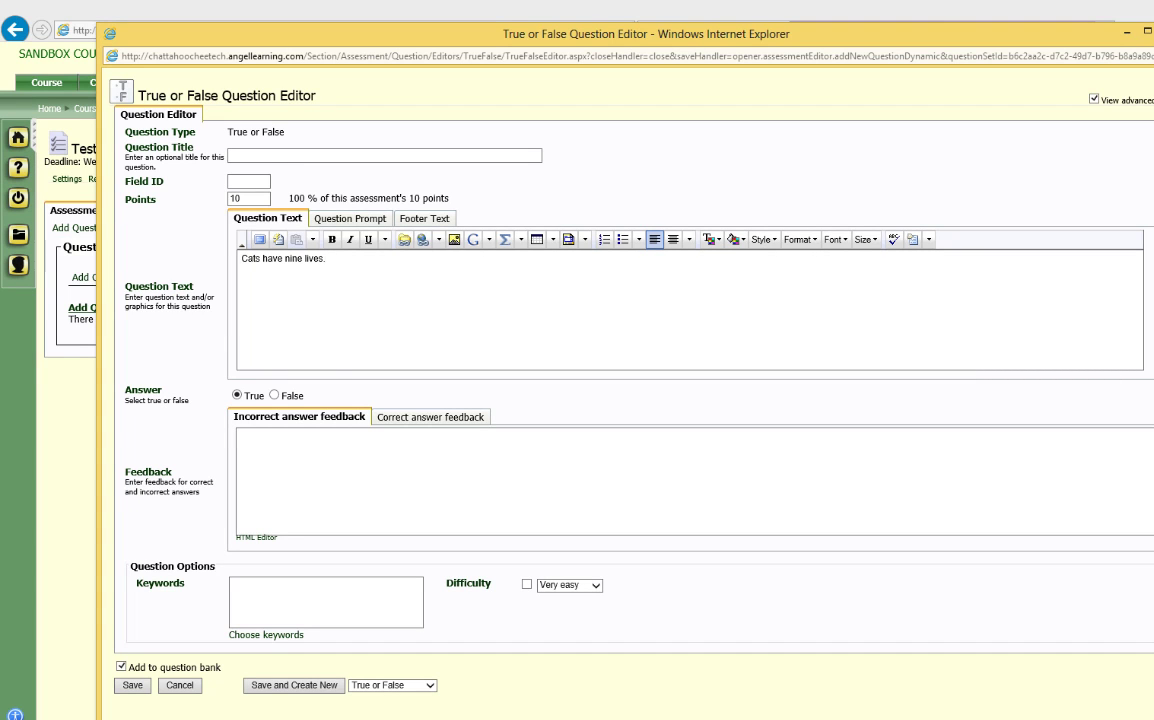
pyautogui.click(274, 395)
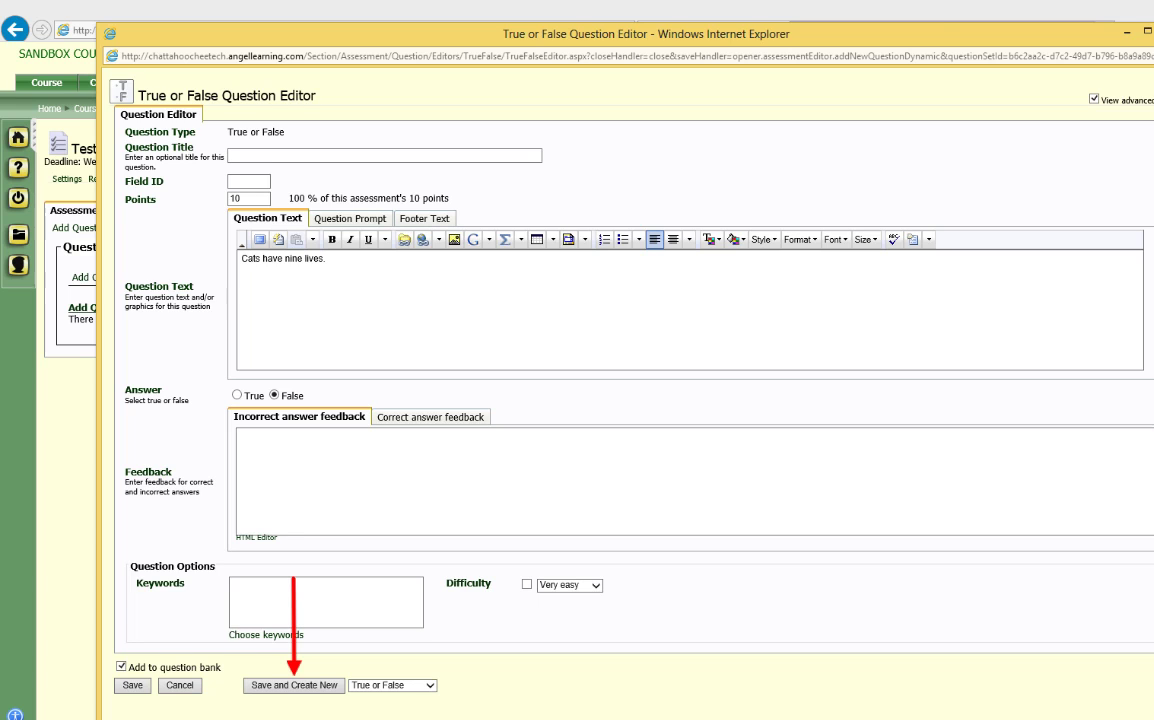
# - Save the True or False question and create a new Multiple Choice question
pyautogui.click(433, 685)
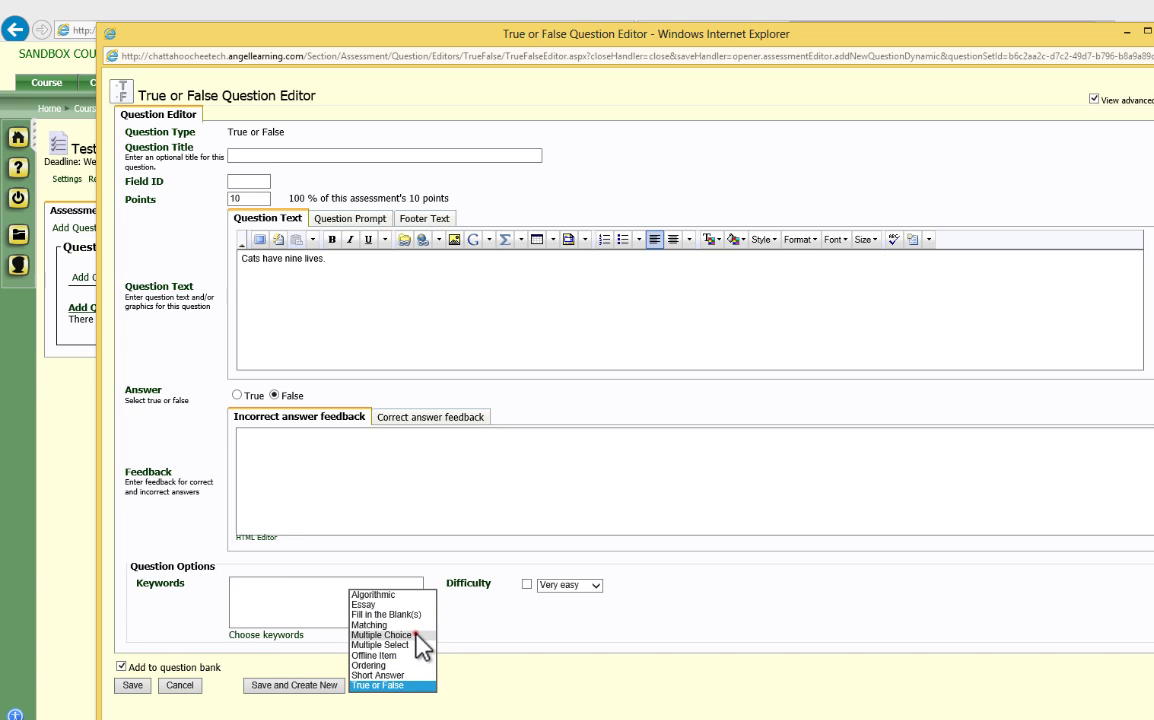
pyautogui.click(415, 635)
pyautogui.click(301, 685)
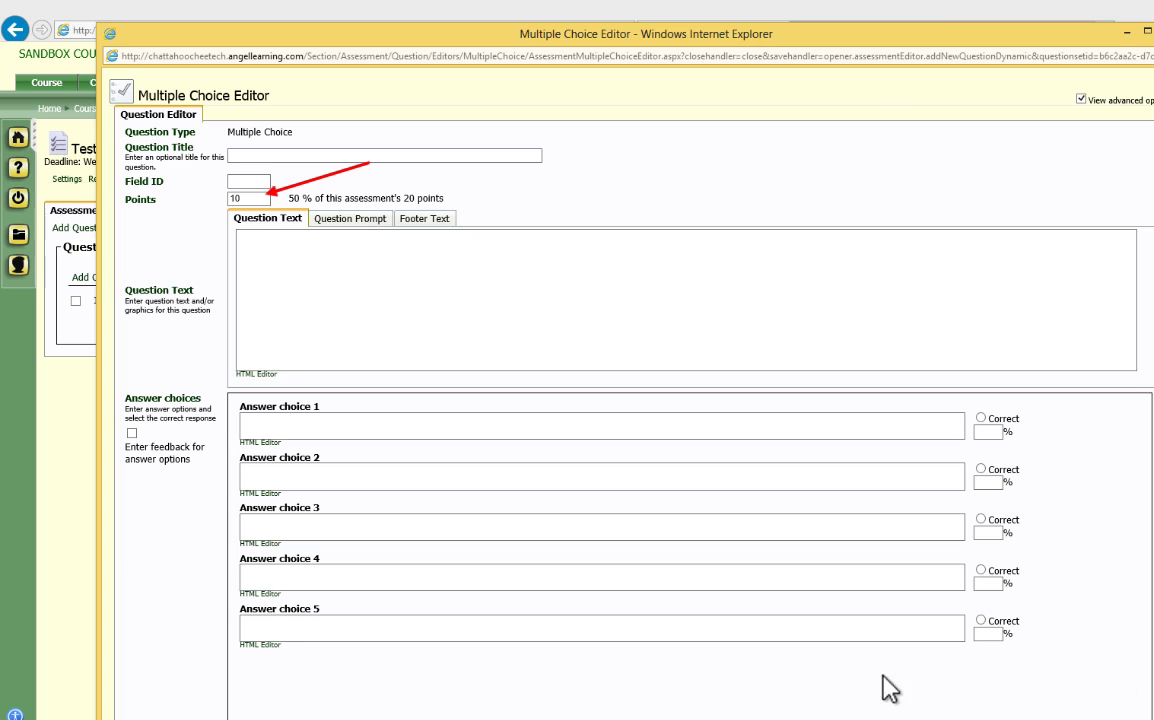
# - Set the multiple choice question to 20 points and enter the question text "How many lives do cats have?"
pyautogui.click(262, 200)
pyautogui.press('BackSpace')
pyautogui.press('BackSpace')
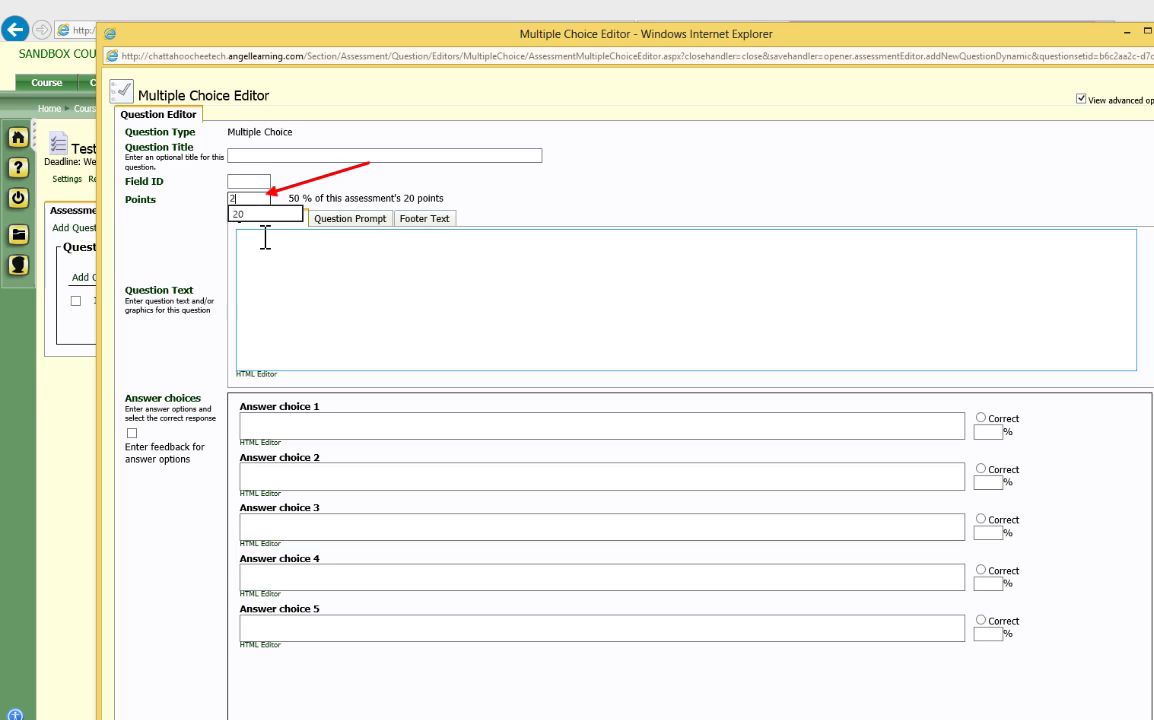
pyautogui.write('20')
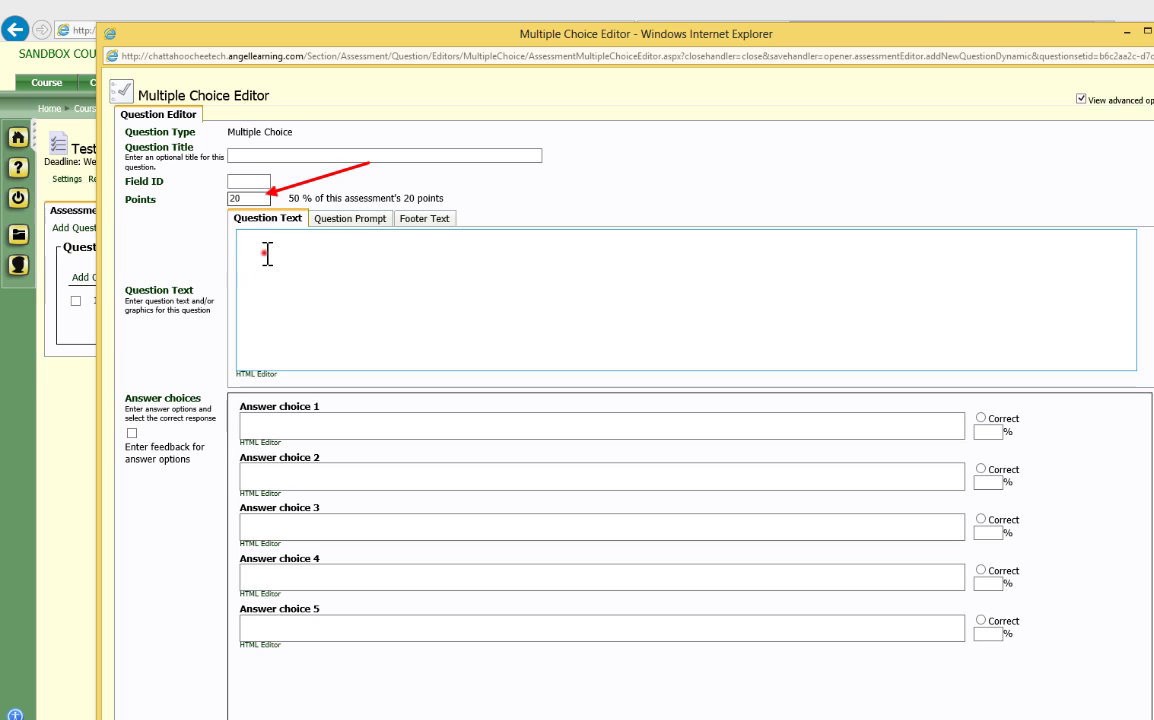
pyautogui.click(262, 253)
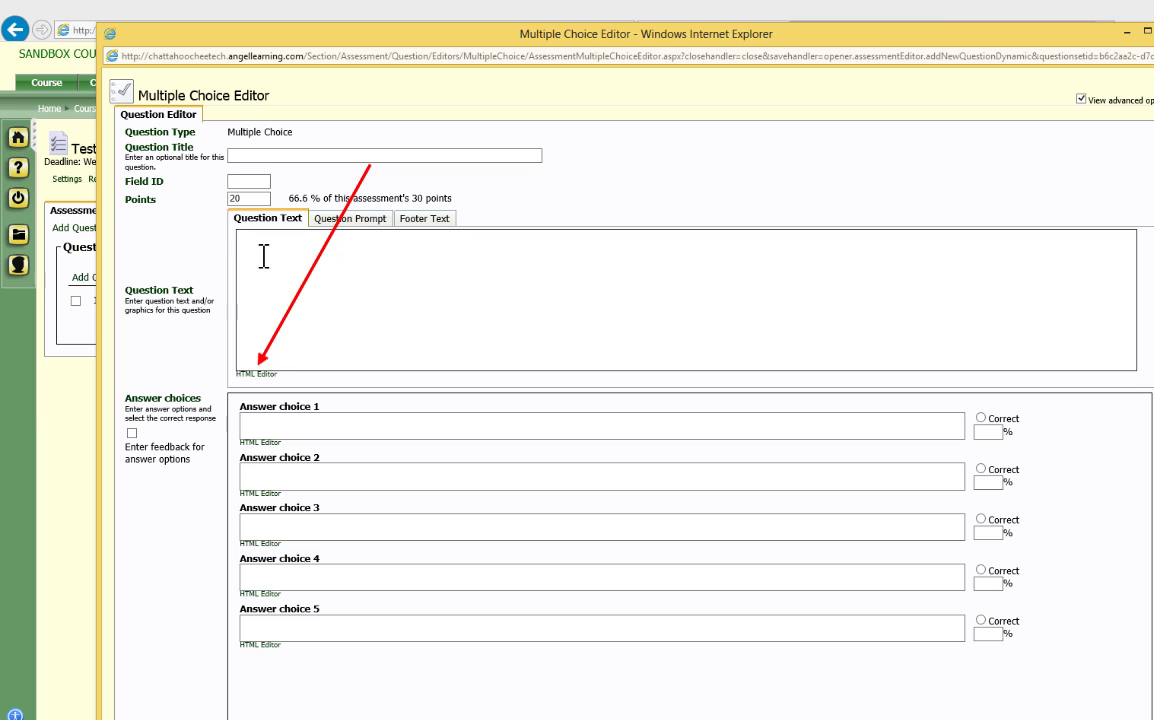
pyautogui.write('How many lives do cats have?')
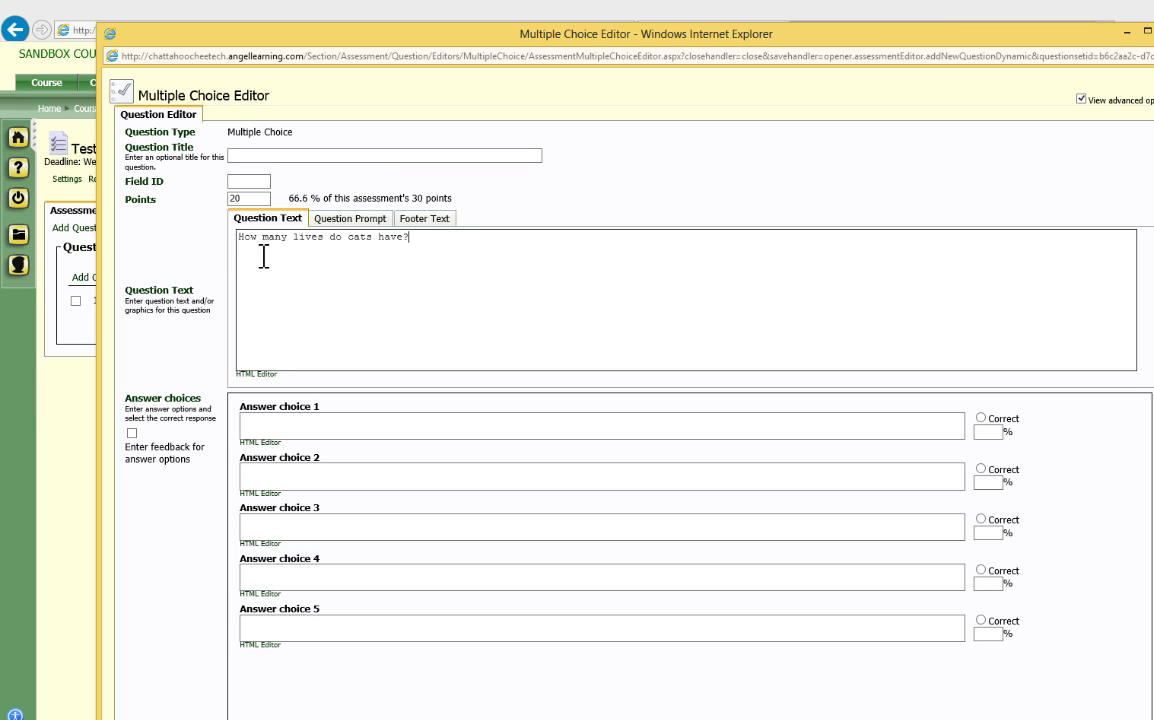
# - Fill the first four answer choices with "Nine.", "One.", "Two." and "None.", and mark "One." as correct
pyautogui.click(340, 424)
pyautogui.write('Nine.')
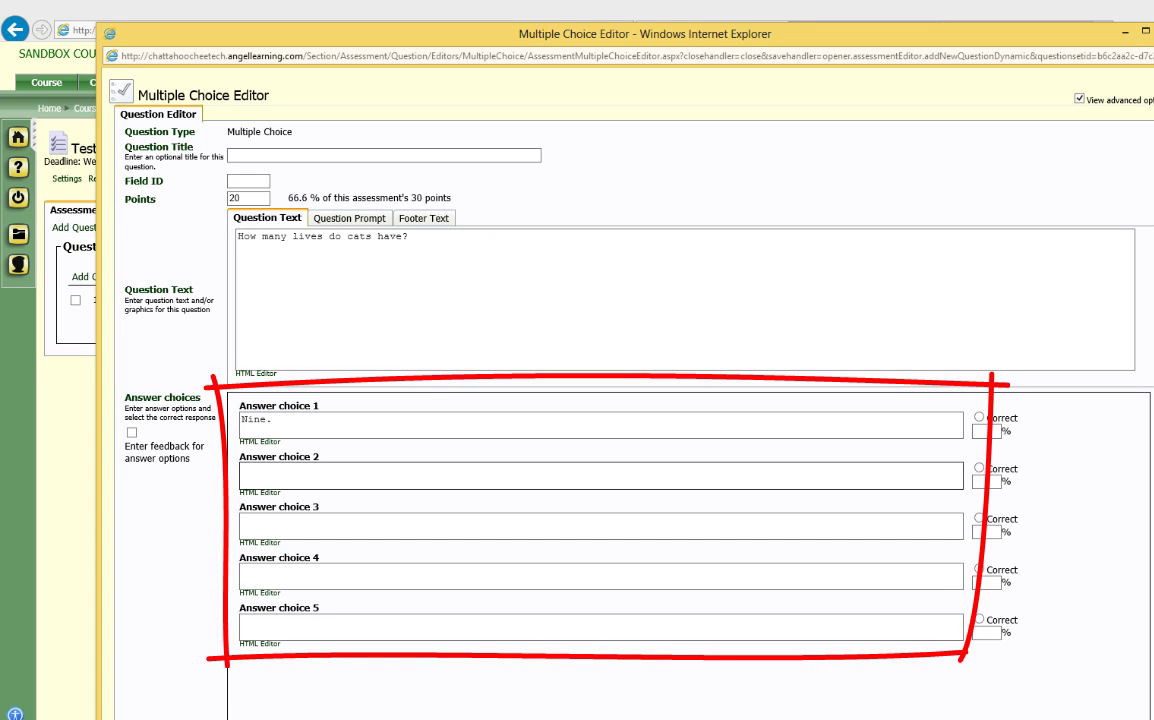
pyautogui.click(340, 475)
pyautogui.write('One.')
pyautogui.click(340, 525)
pyautogui.write('Two.')
pyautogui.click(340, 576)
pyautogui.write('None.')
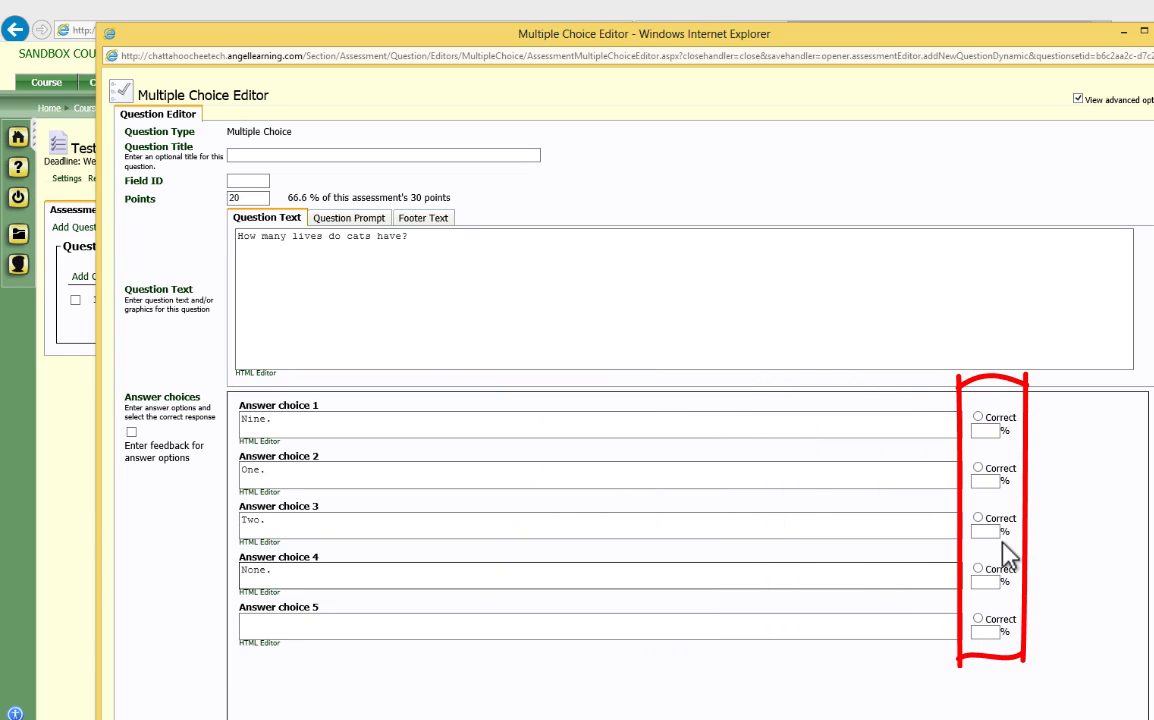
pyautogui.click(977, 467)
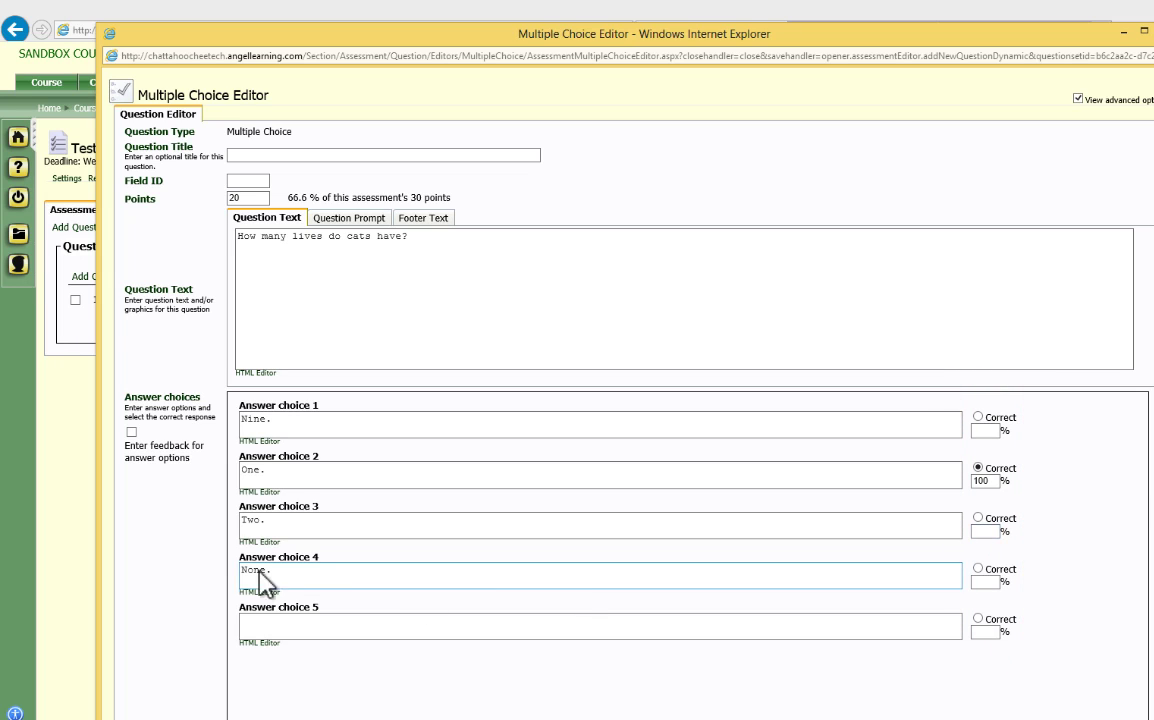
# - Enable feedback for the answer options and save the multiple choice question
pyautogui.click(131, 432)
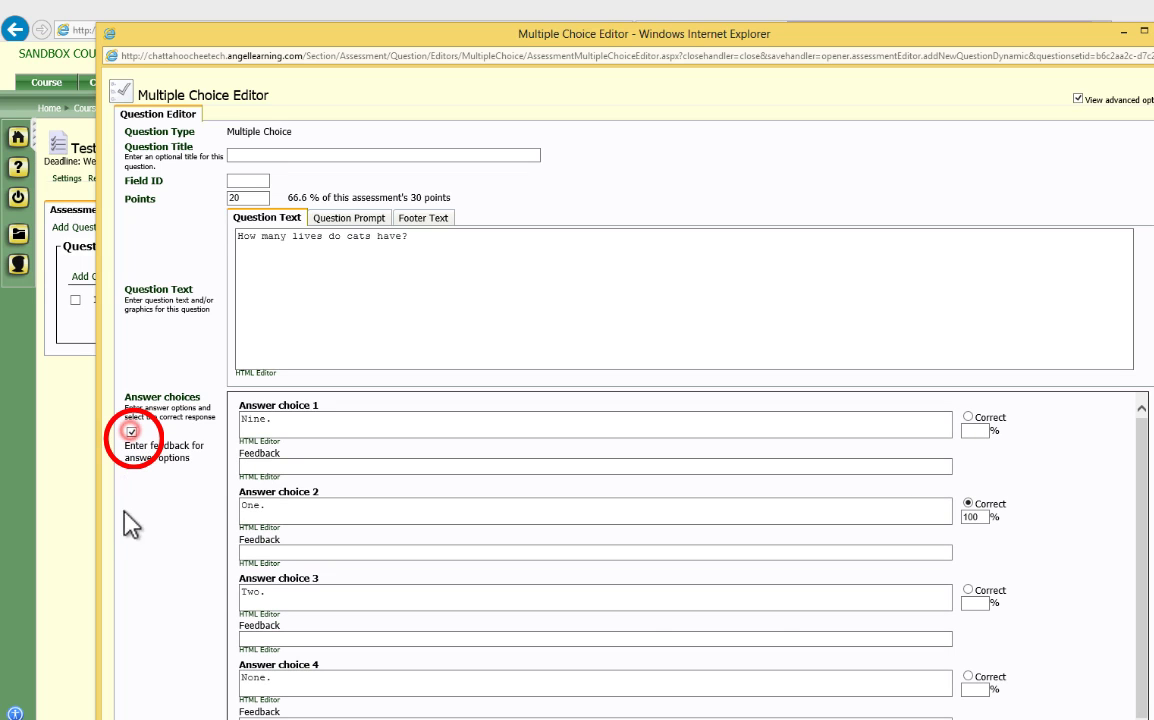
pyautogui.scroll(-1, 1141, 455)
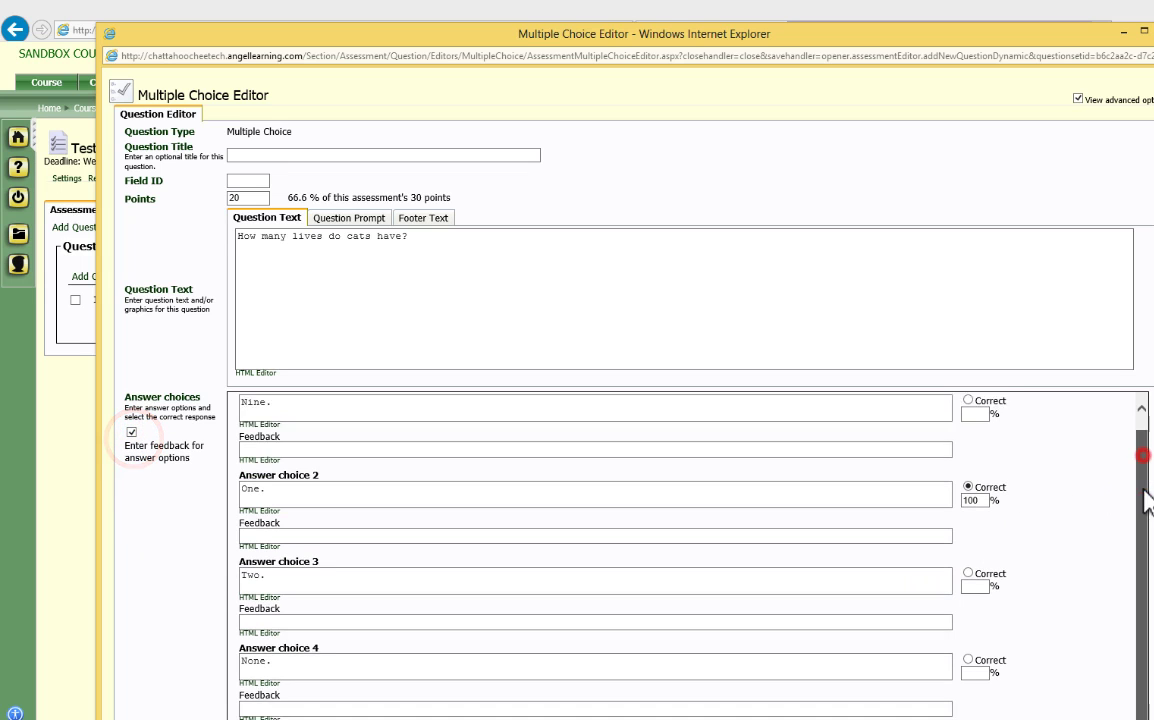
pyautogui.scroll(-3, 1141, 585)
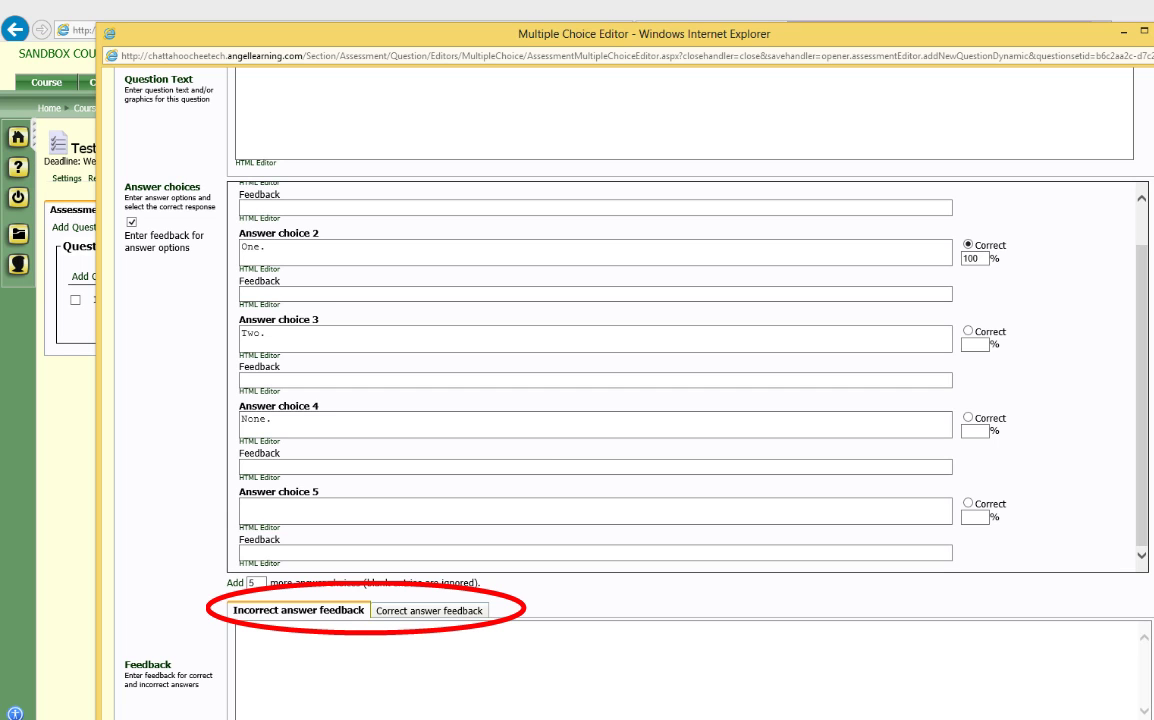
pyautogui.scroll(-3, 620, 380)
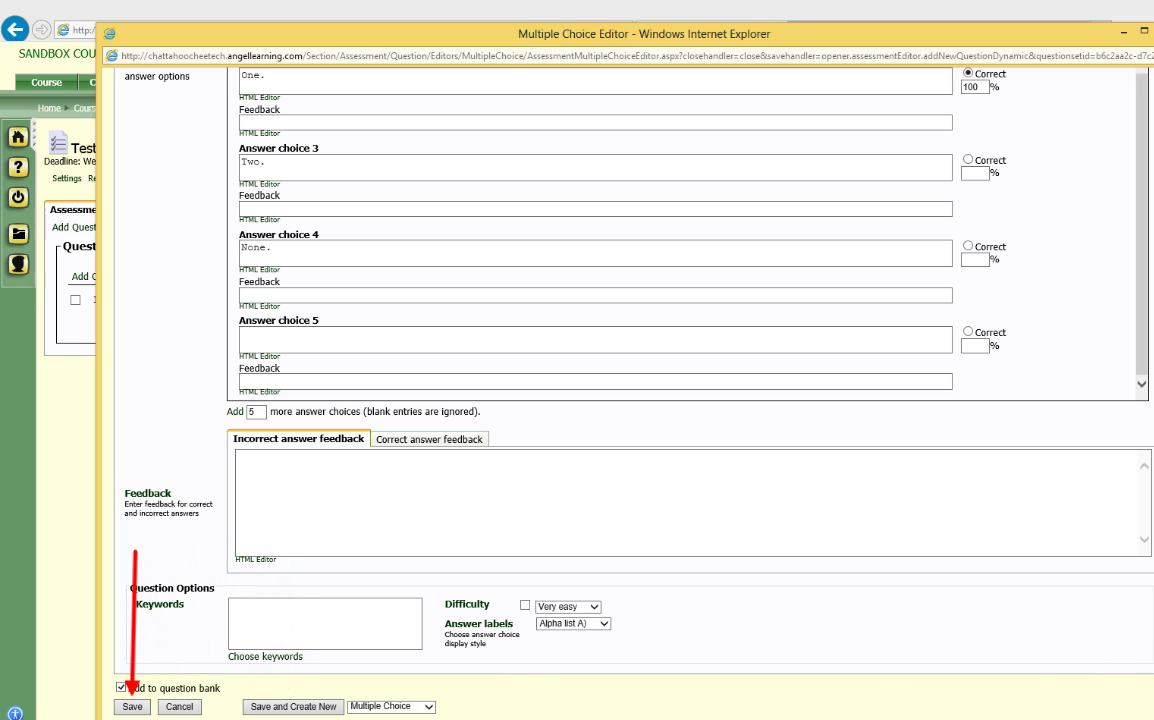
pyautogui.click(135, 709)
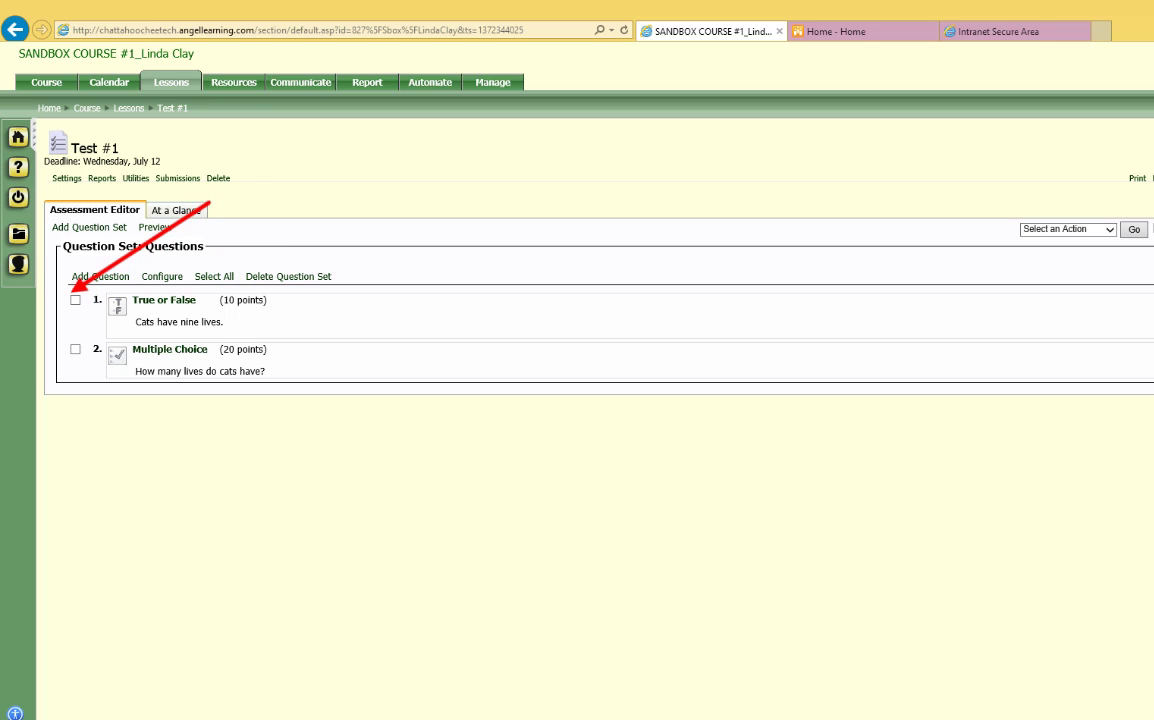
pyautogui.click(77, 301)
pyautogui.click(75, 349)
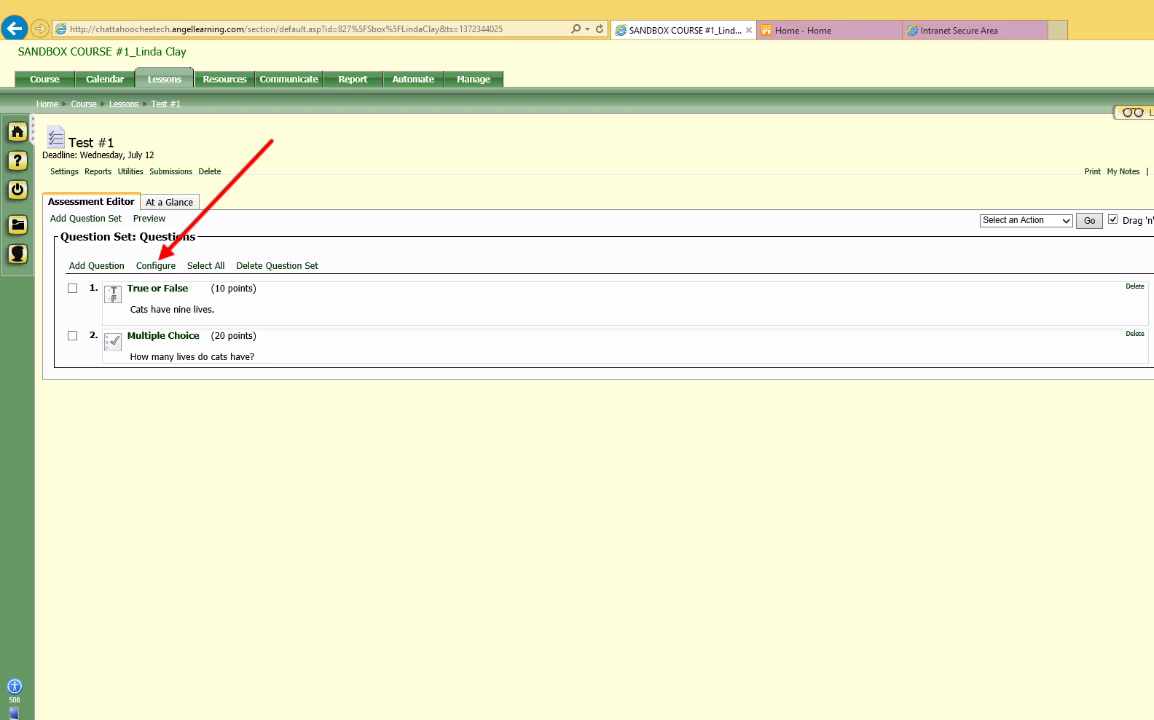
# - In the question set's settings, enter the heading text "Please follow the instructions given for each individual question."
pyautogui.click(158, 266)
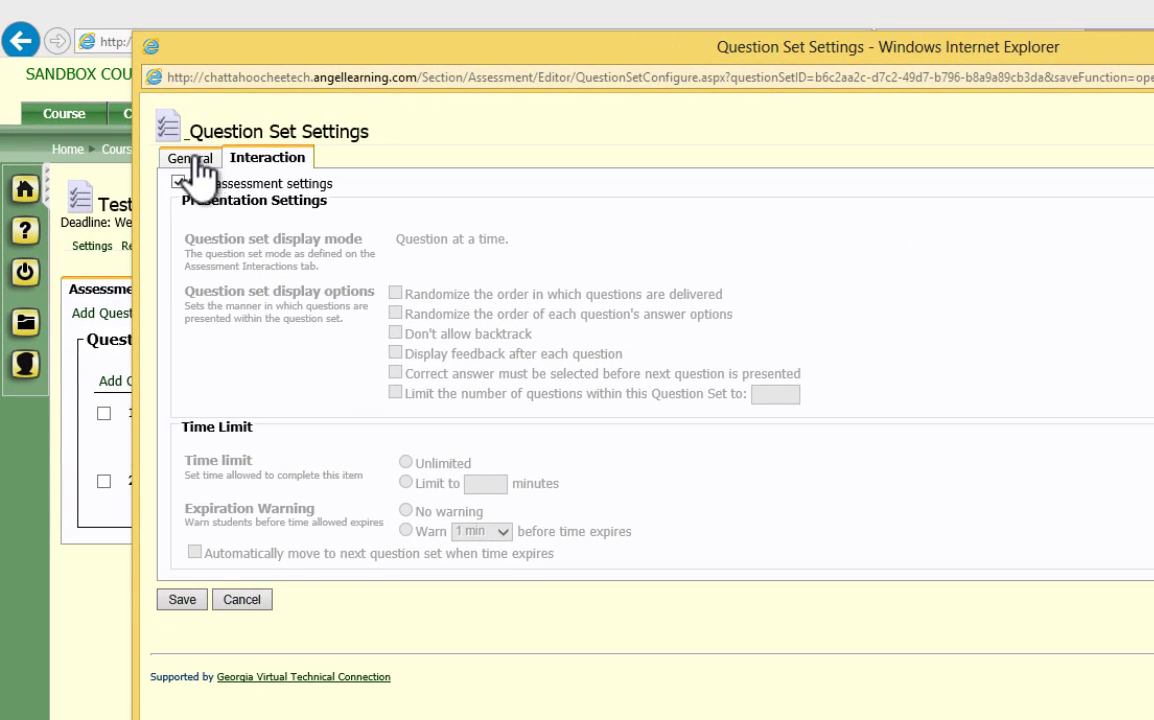
pyautogui.click(197, 160)
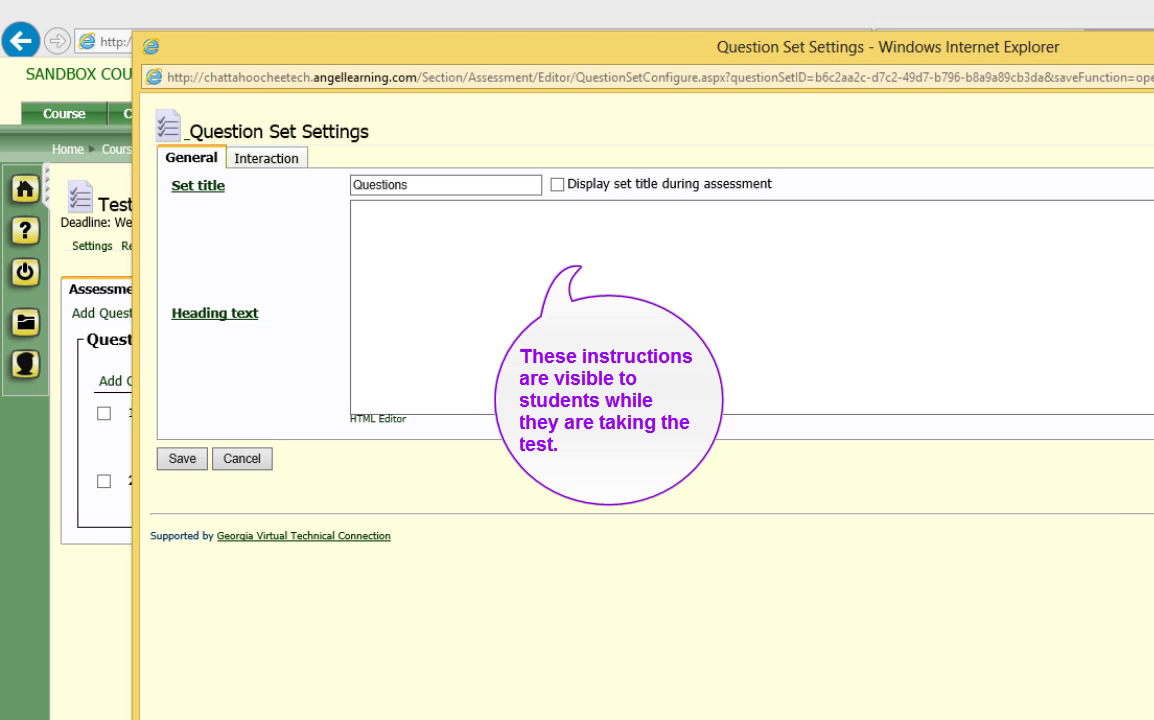
pyautogui.click(389, 226)
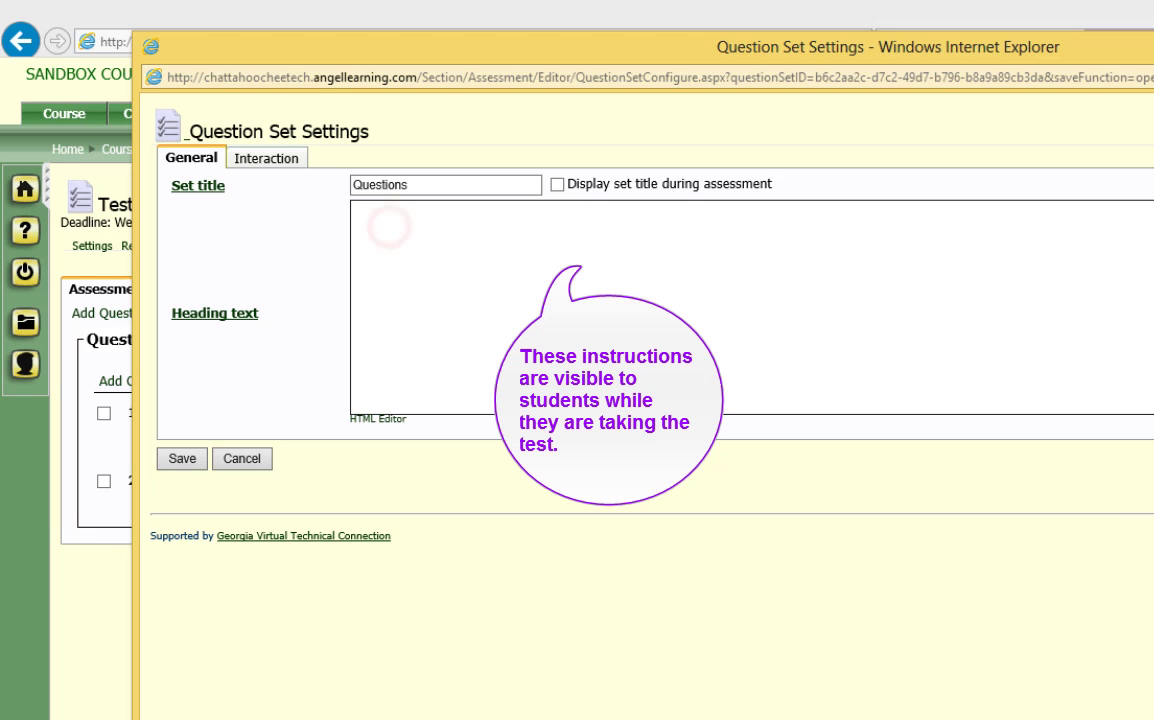
pyautogui.write('Please follow the instructions given for each individual question.')
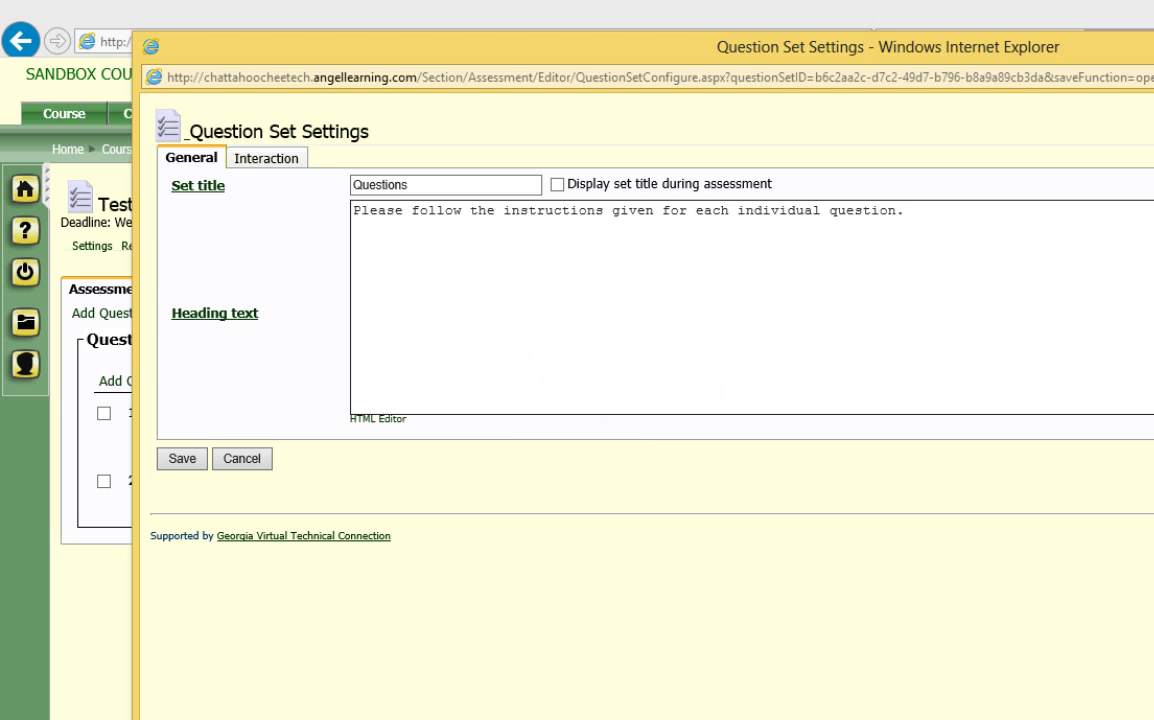
# - Turn off the use of assessment settings for the question set's interaction and save the question set settings
pyautogui.click(272, 160)
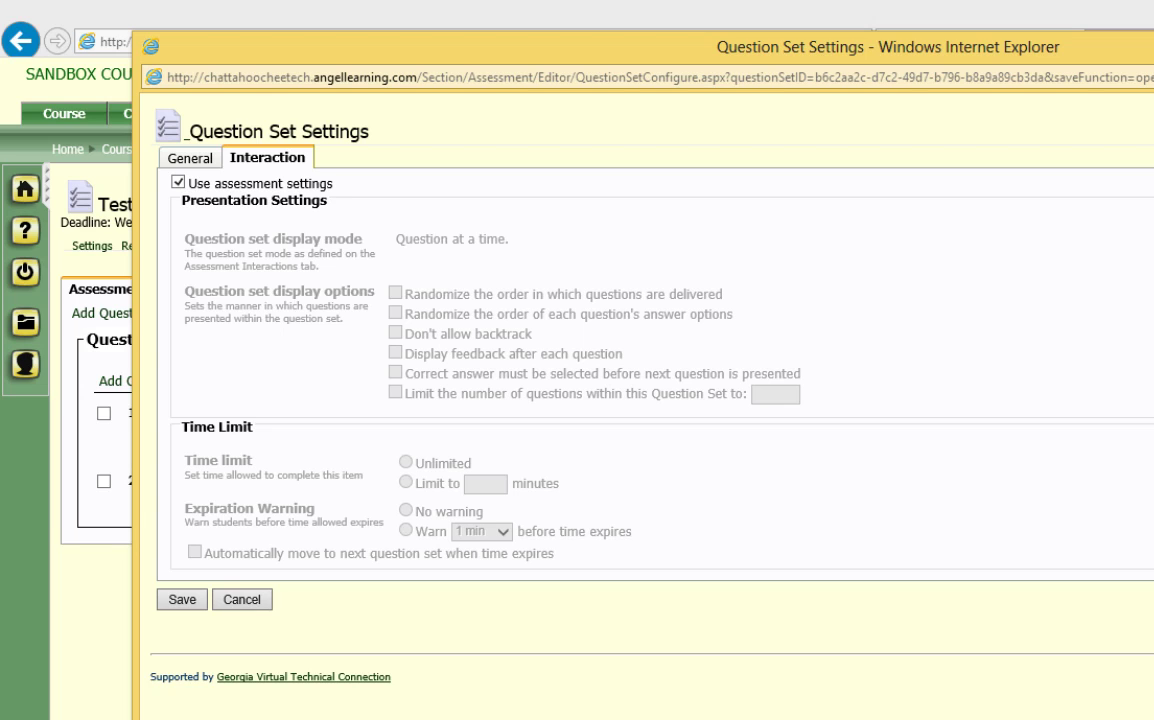
pyautogui.click(177, 182)
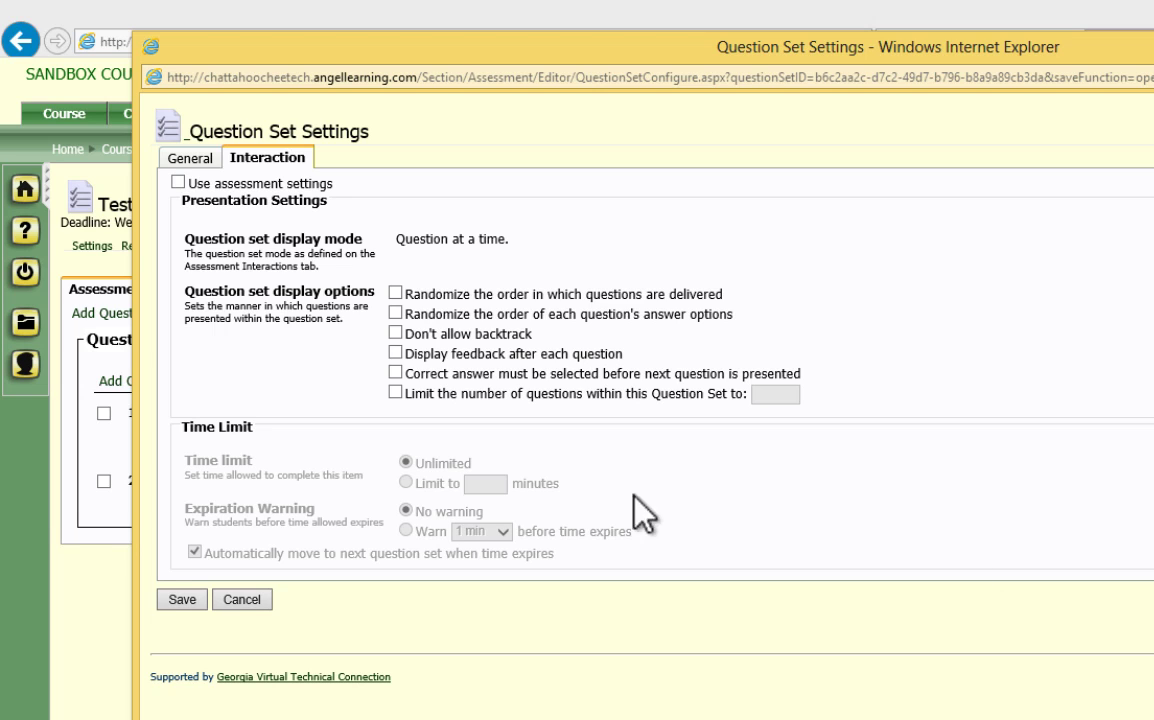
pyautogui.click(181, 599)
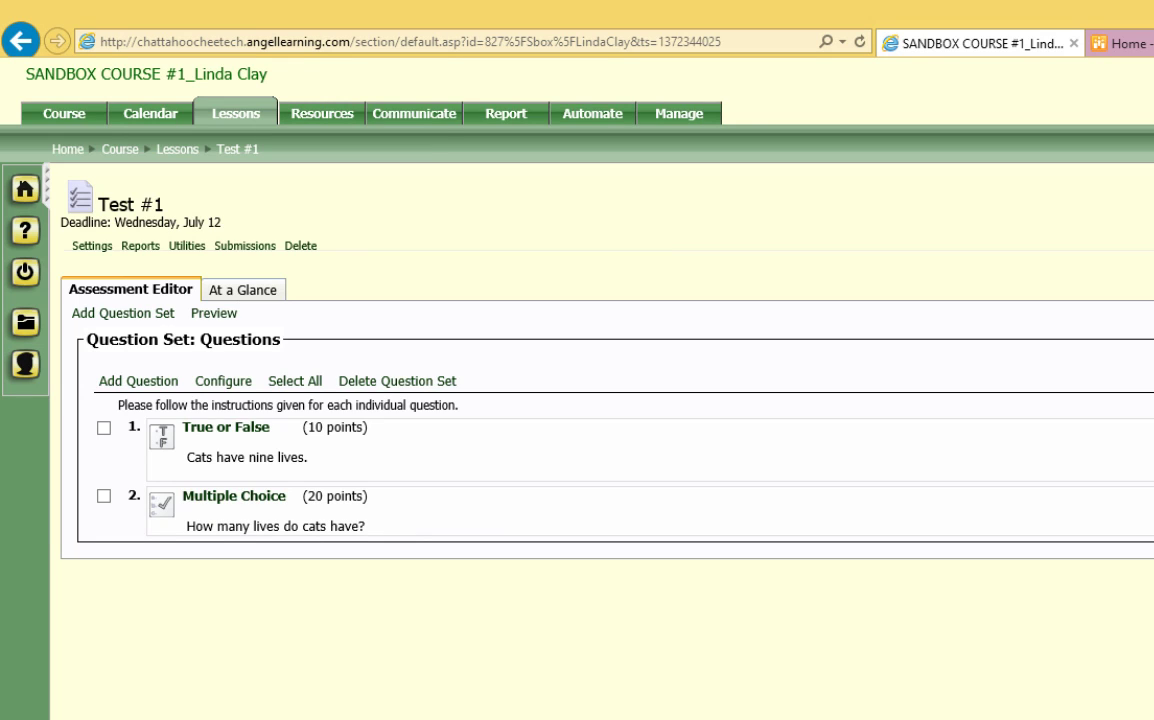
# - Go to the course gradebook and view the assignments in the Homework category
pyautogui.click(682, 115)
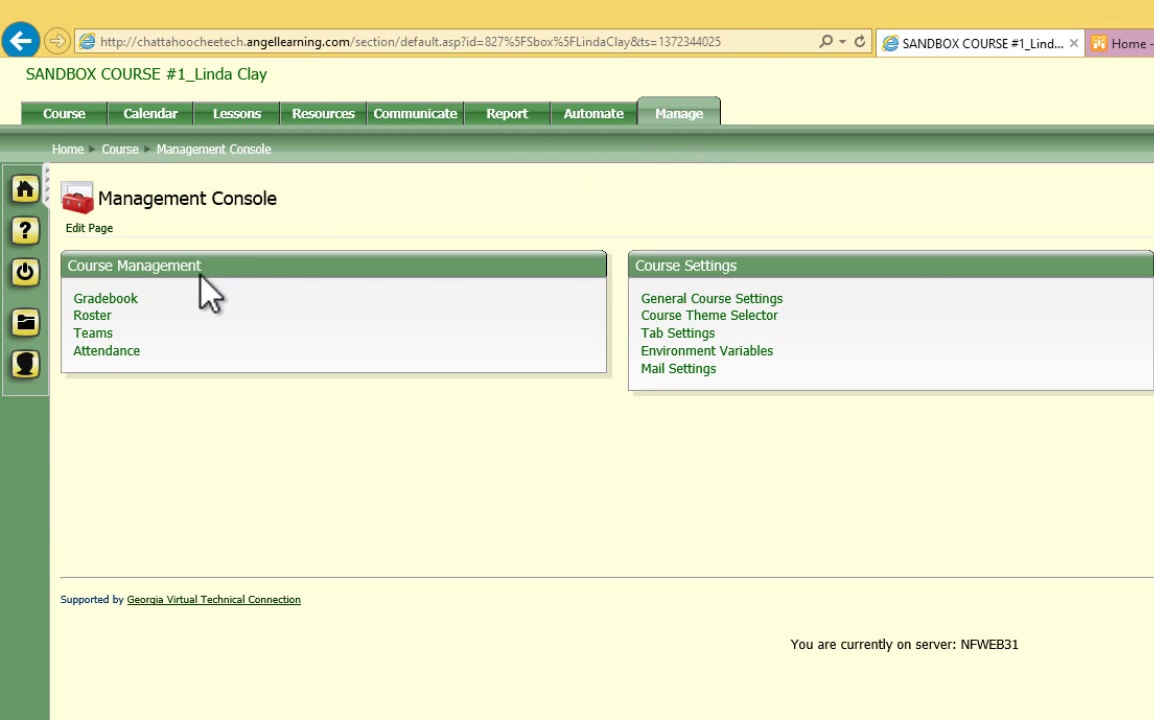
pyautogui.click(115, 300)
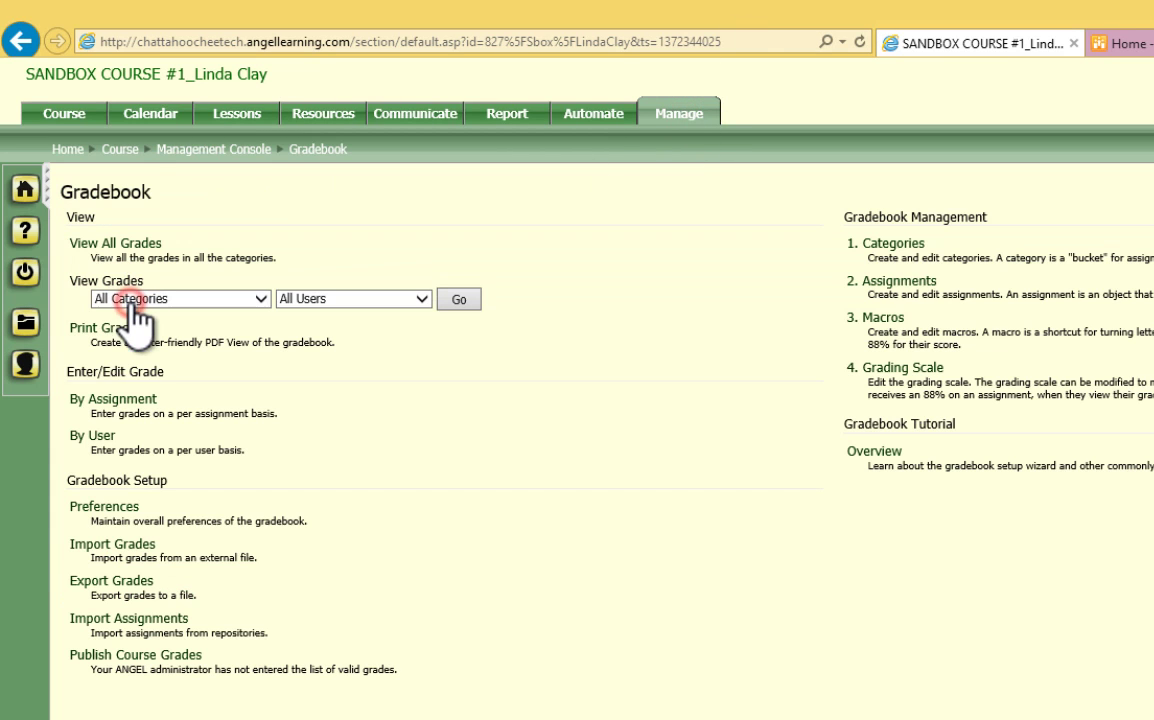
pyautogui.click(892, 244)
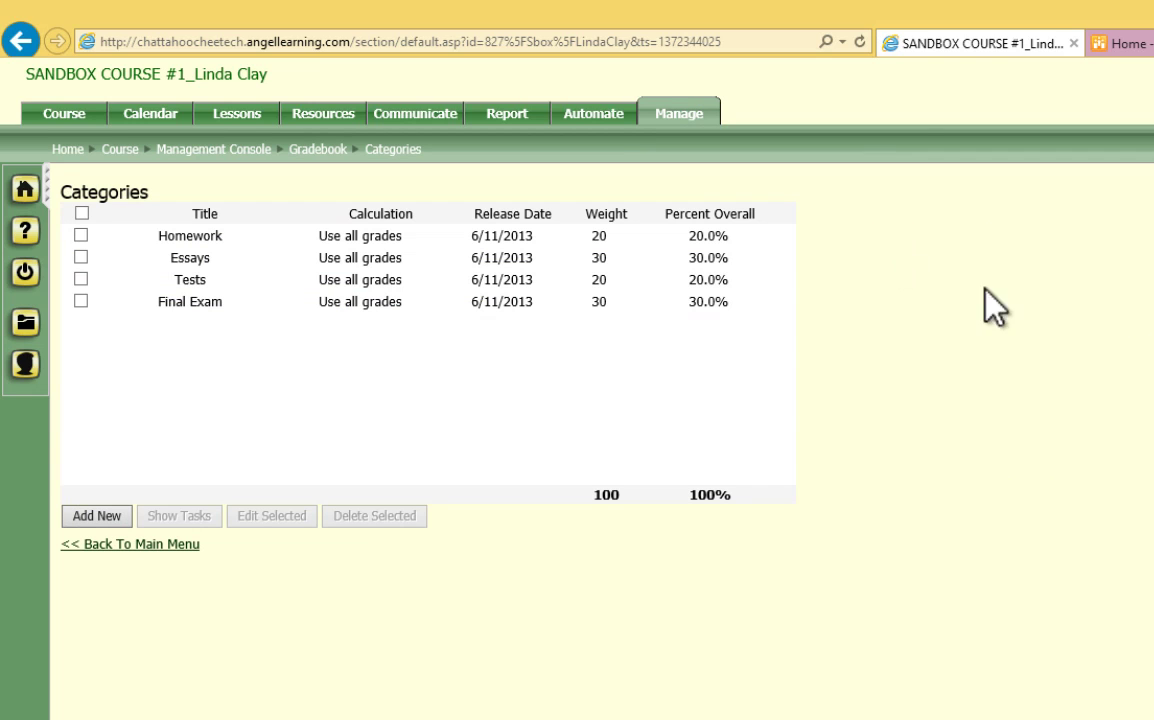
pyautogui.click(81, 236)
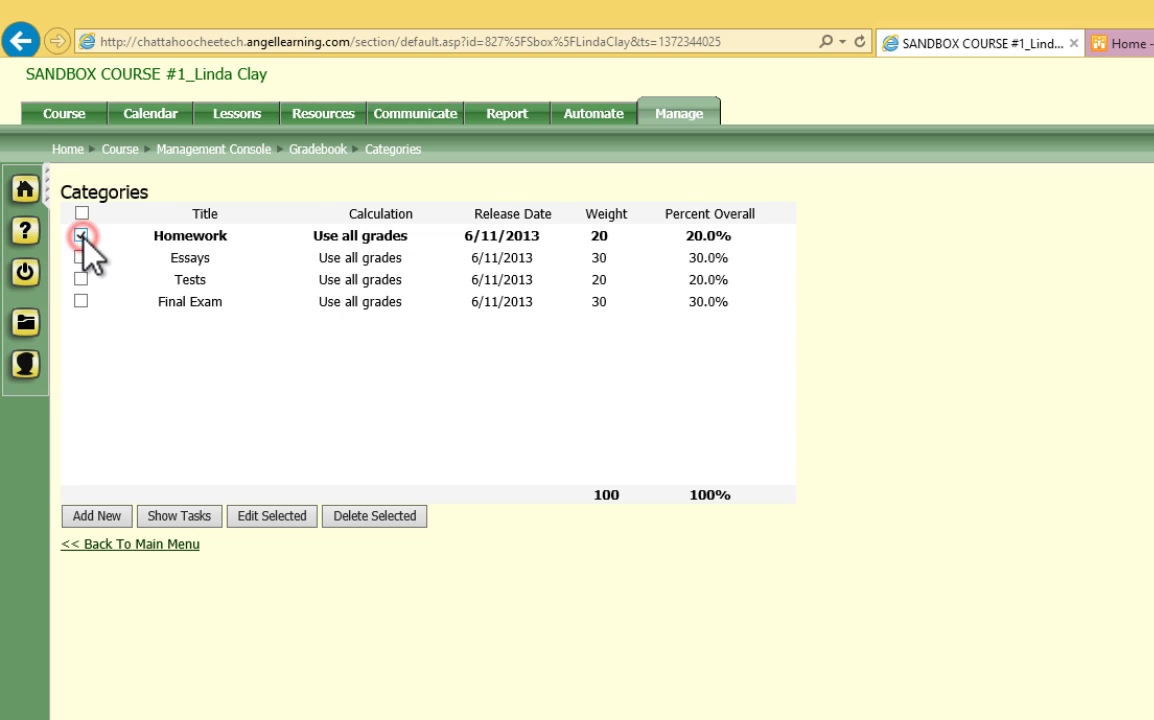
pyautogui.click(184, 515)
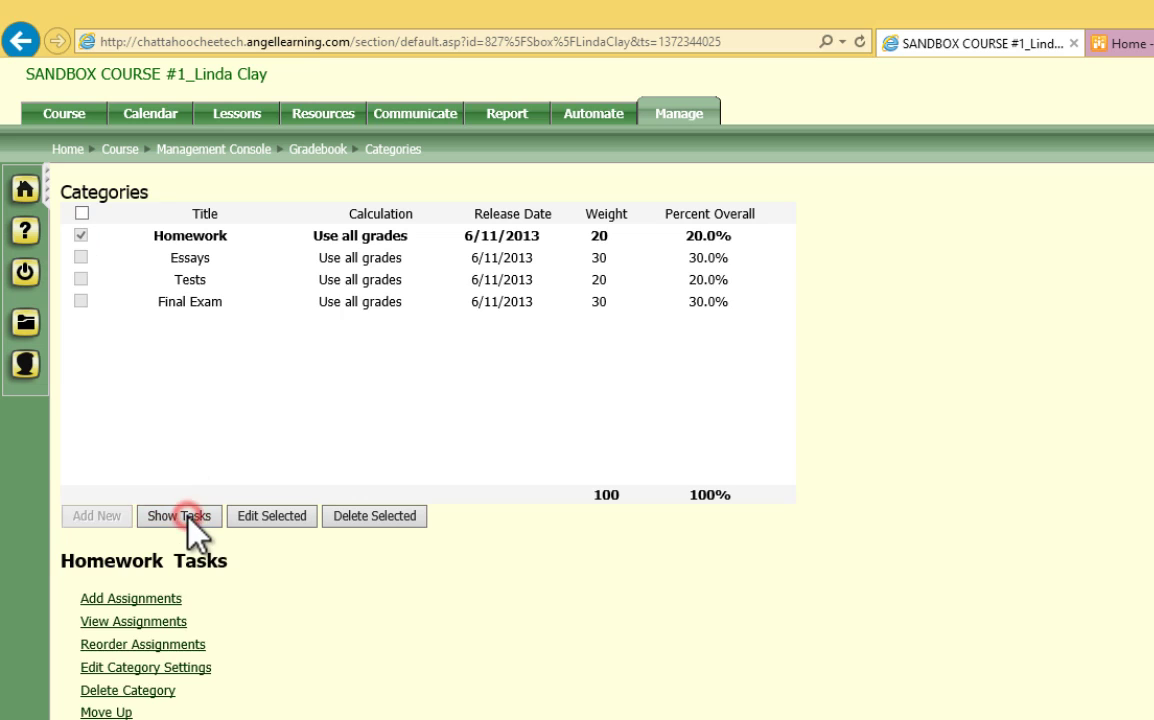
pyautogui.click(178, 620)
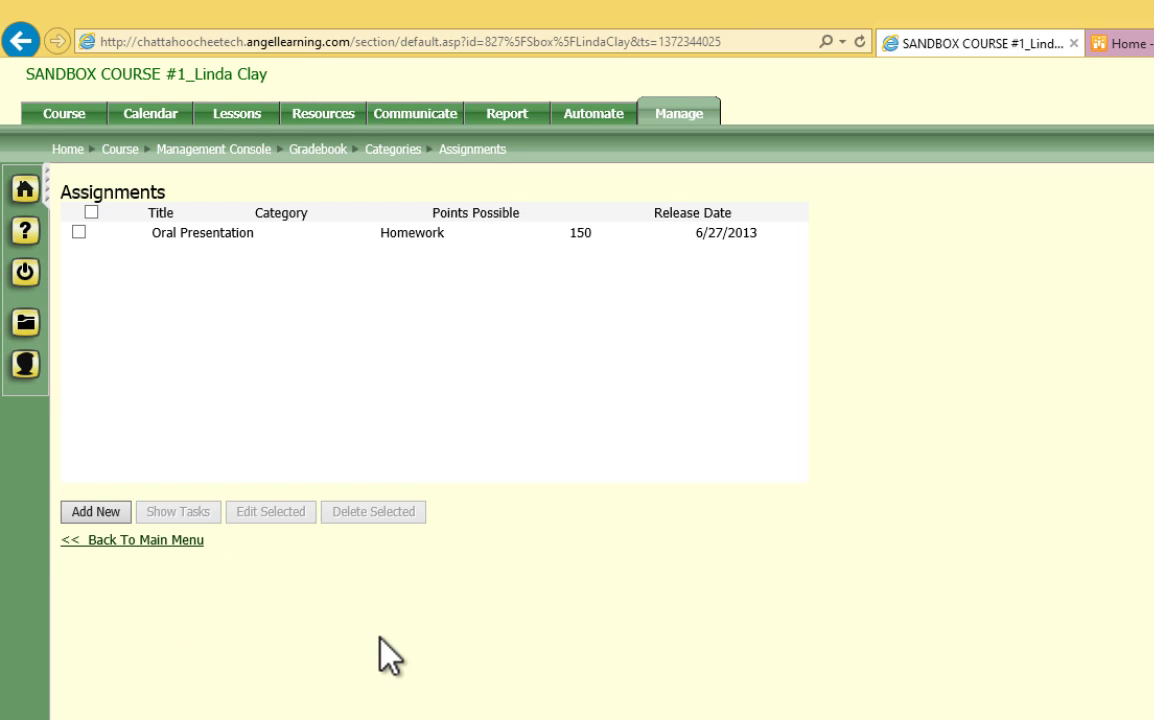
# - View the assignments in the gradebook's Tests category, and open the view of all grades
pyautogui.click(150, 541)
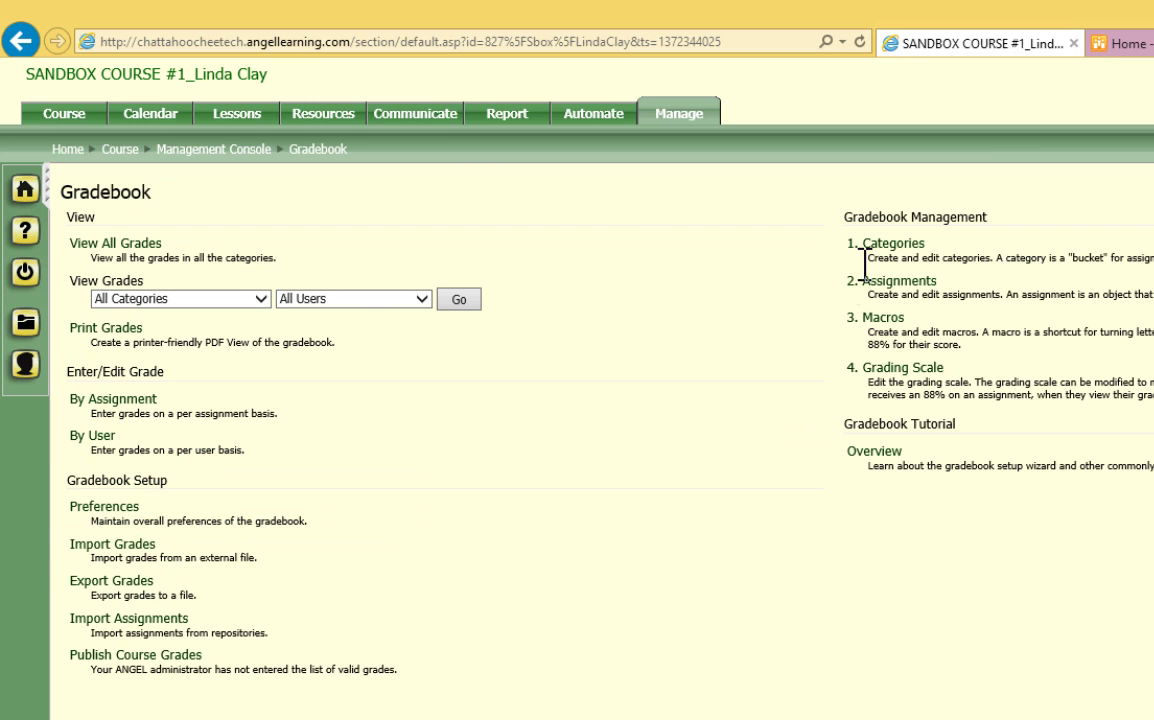
pyautogui.click(892, 245)
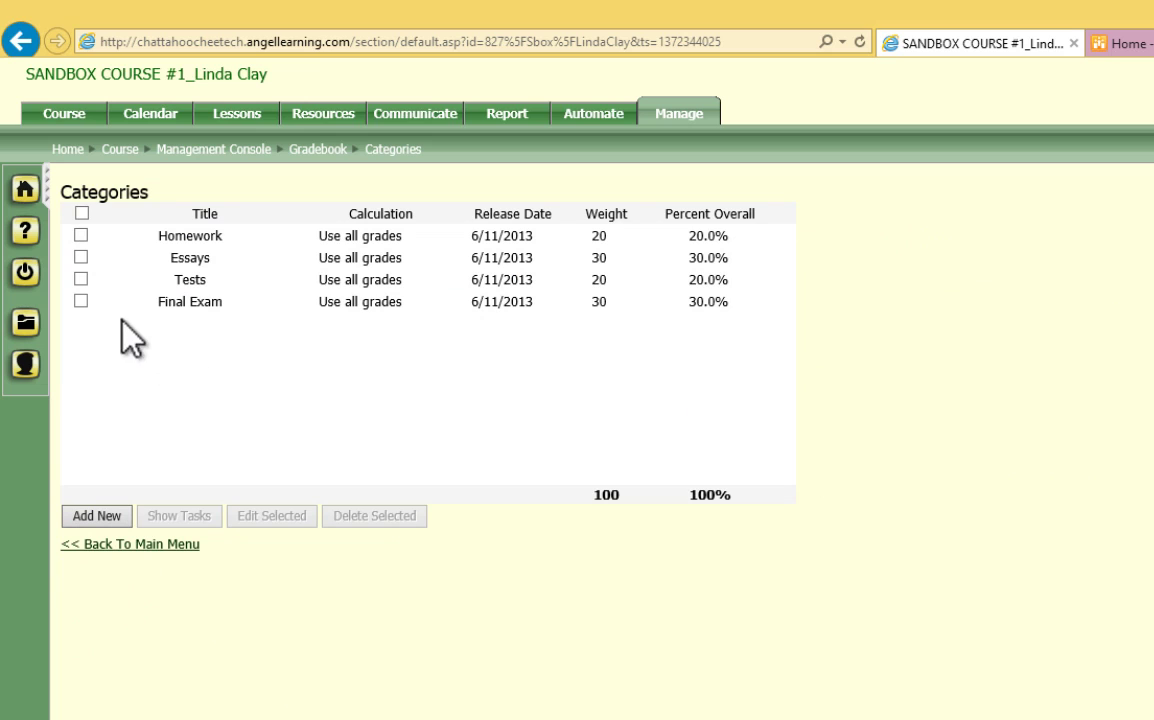
pyautogui.click(81, 280)
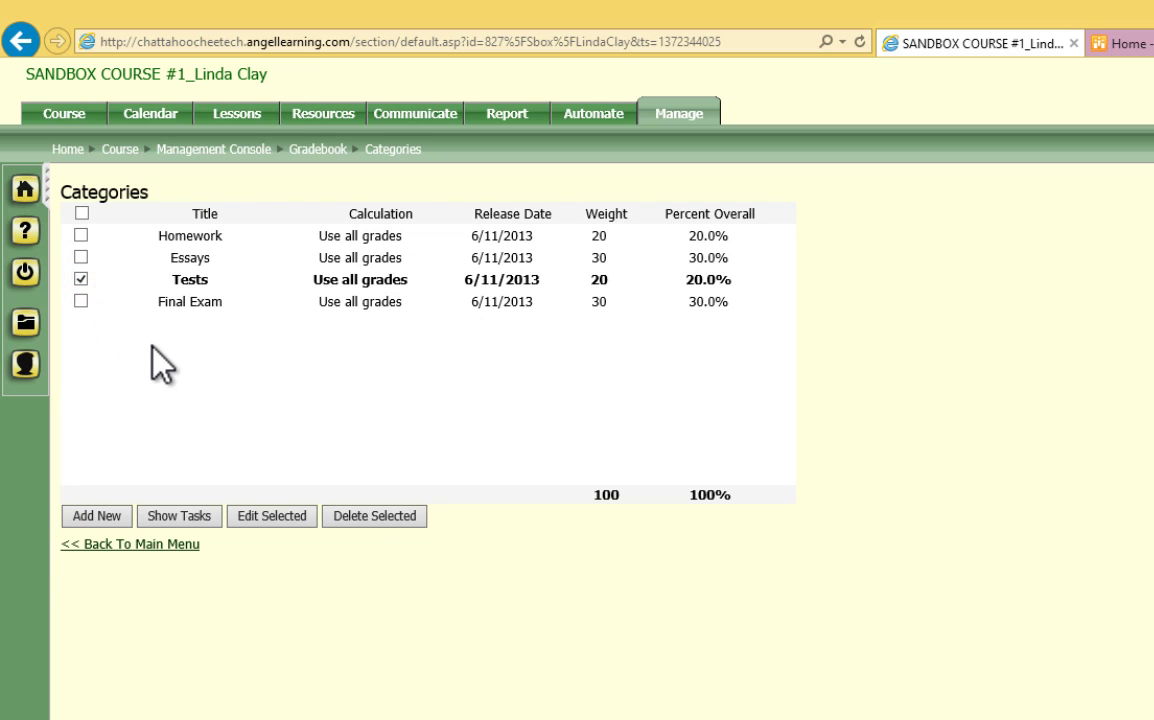
pyautogui.click(188, 512)
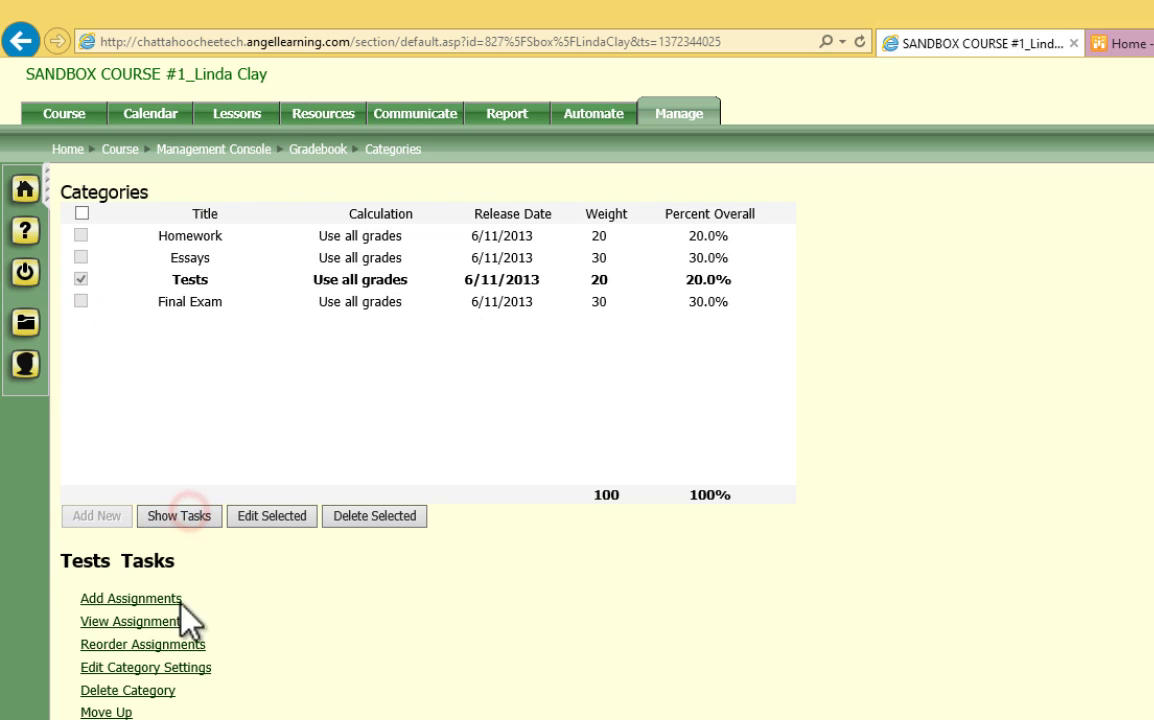
pyautogui.click(172, 622)
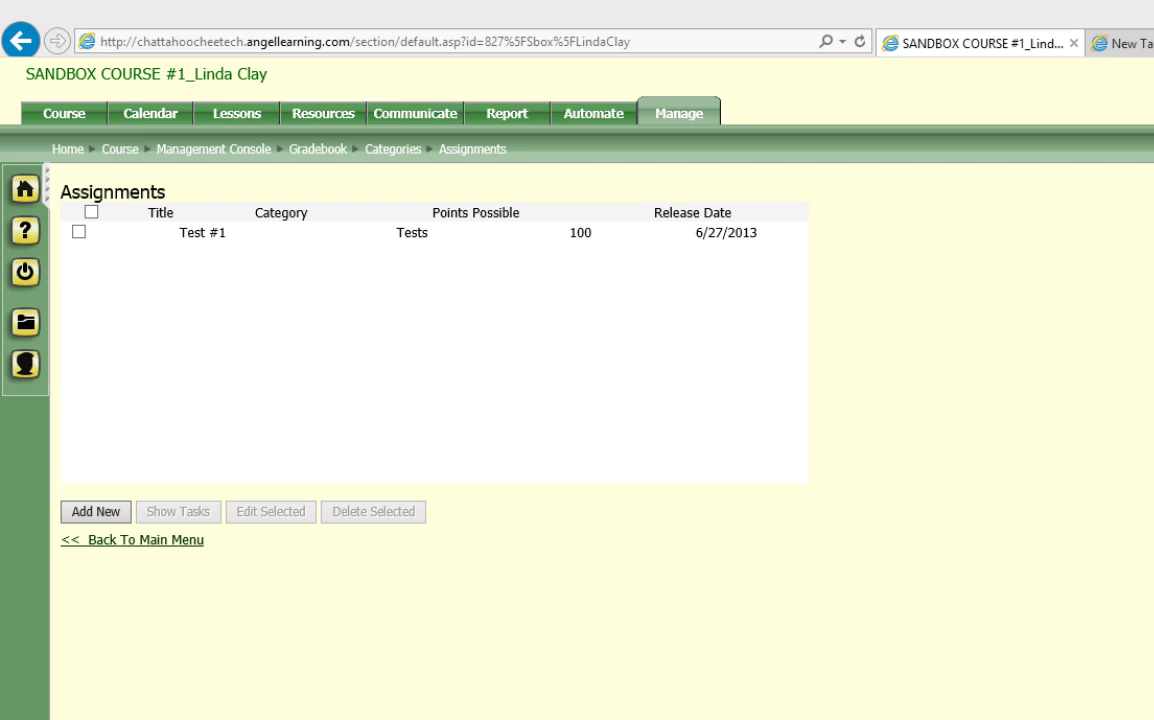
pyautogui.click(306, 150)
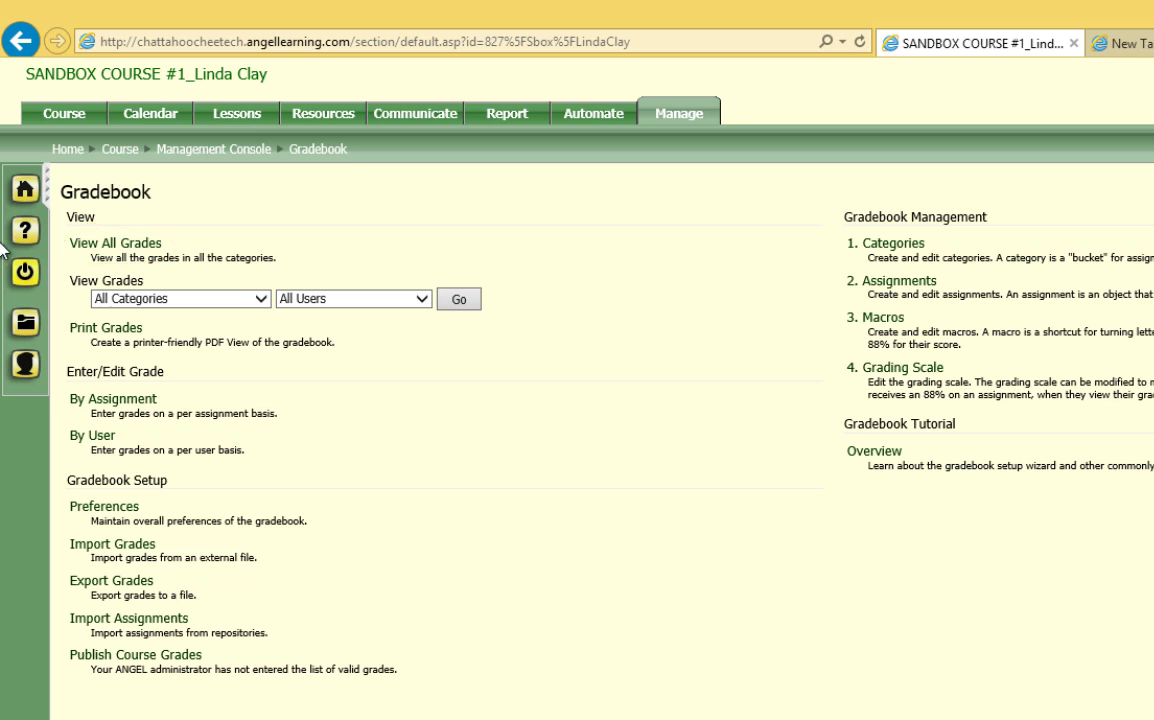
pyautogui.click(92, 245)
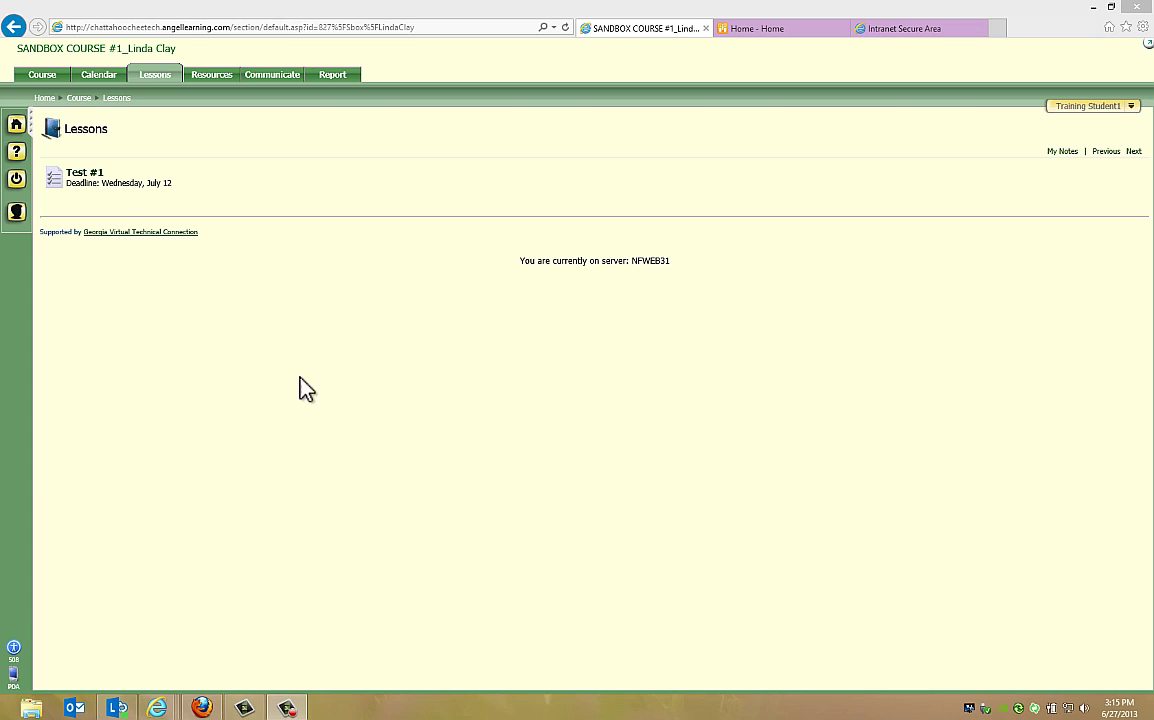
# - Open Test #1 from the student's Lessons page and begin the timed assessment
pyautogui.click(92, 184)
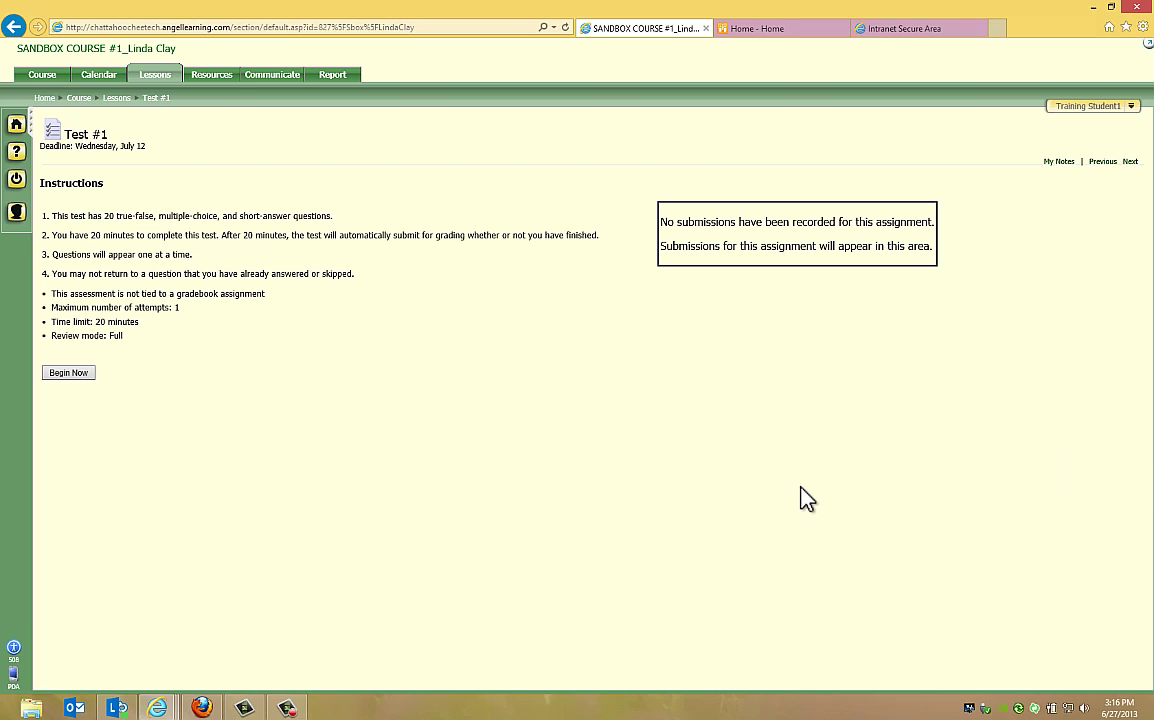
pyautogui.click(76, 373)
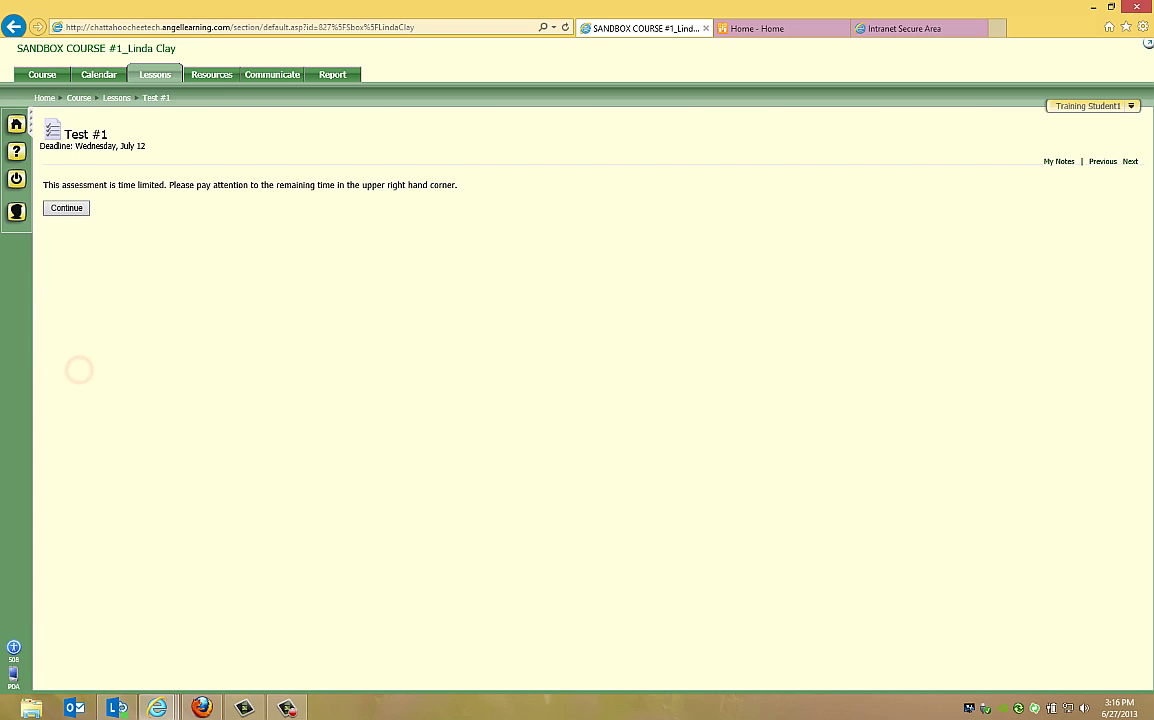
pyautogui.click(64, 210)
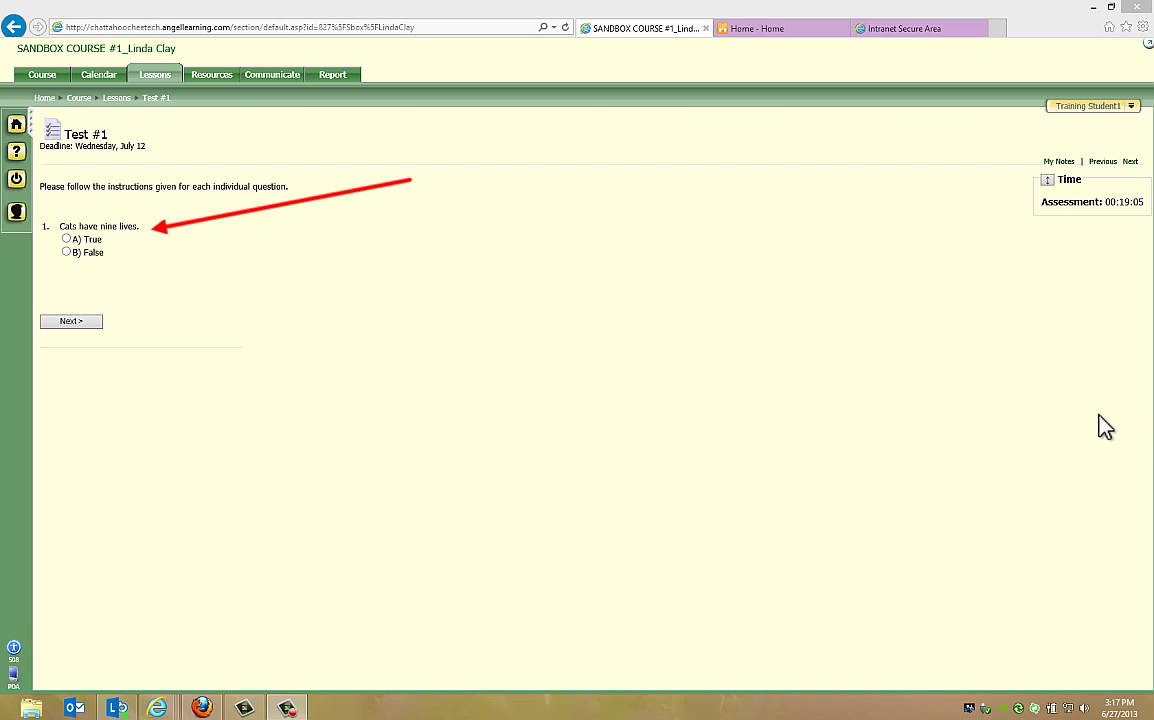
# - Answer "False" to the nine lives question and "One." to the multiple choice question, and submit the assessment
pyautogui.click(66, 252)
pyautogui.click(83, 321)
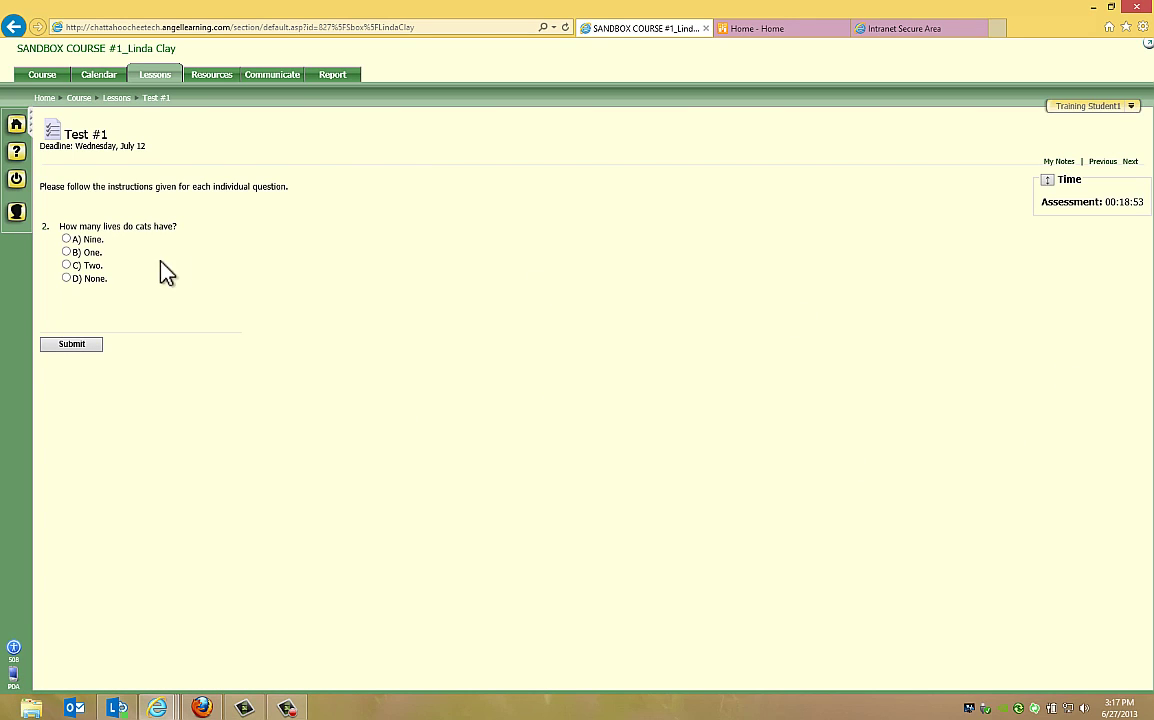
pyautogui.click(66, 252)
pyautogui.click(82, 344)
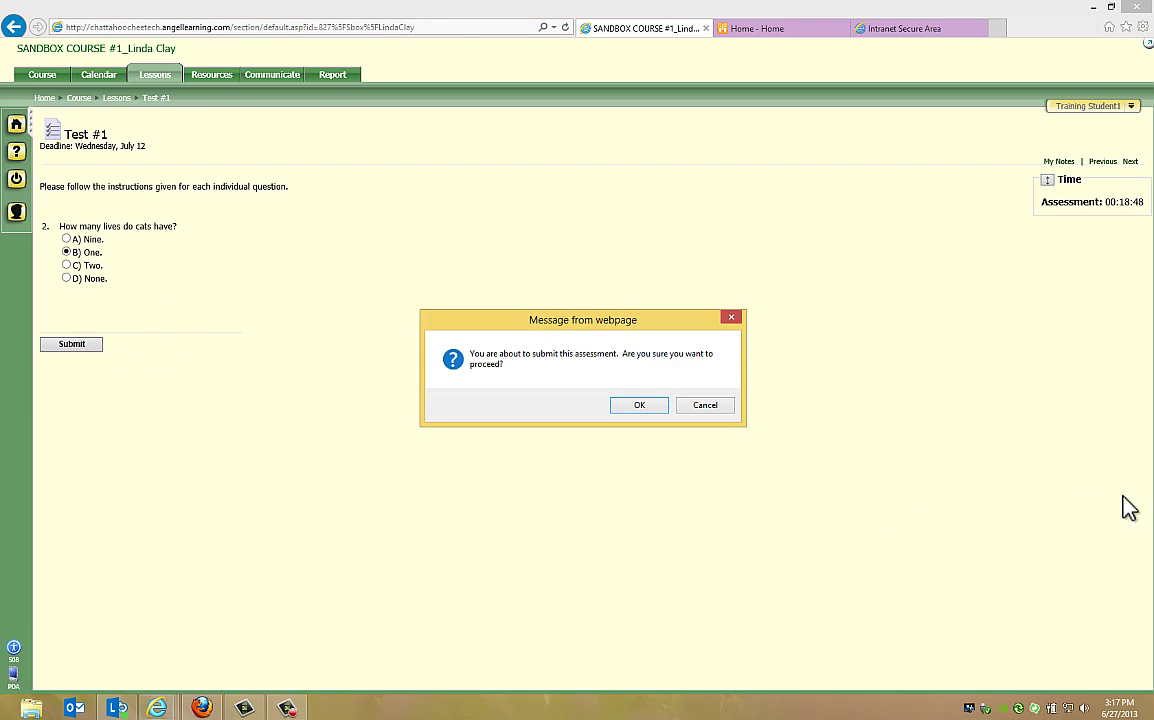
pyautogui.click(636, 406)
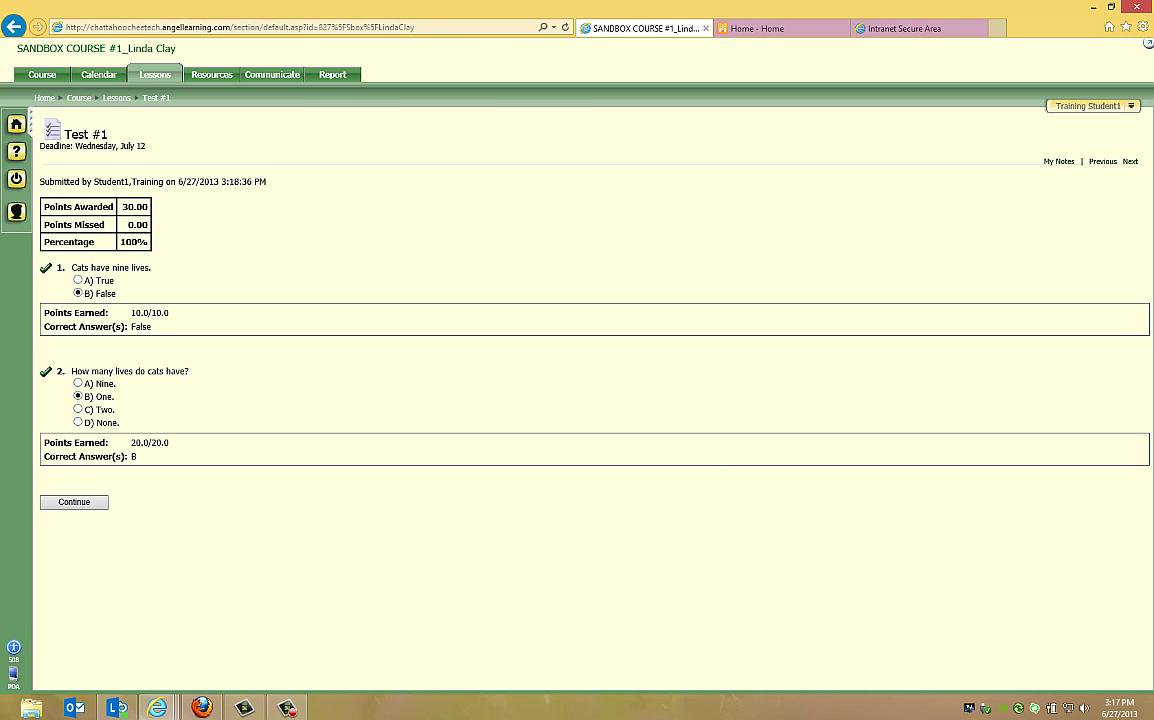